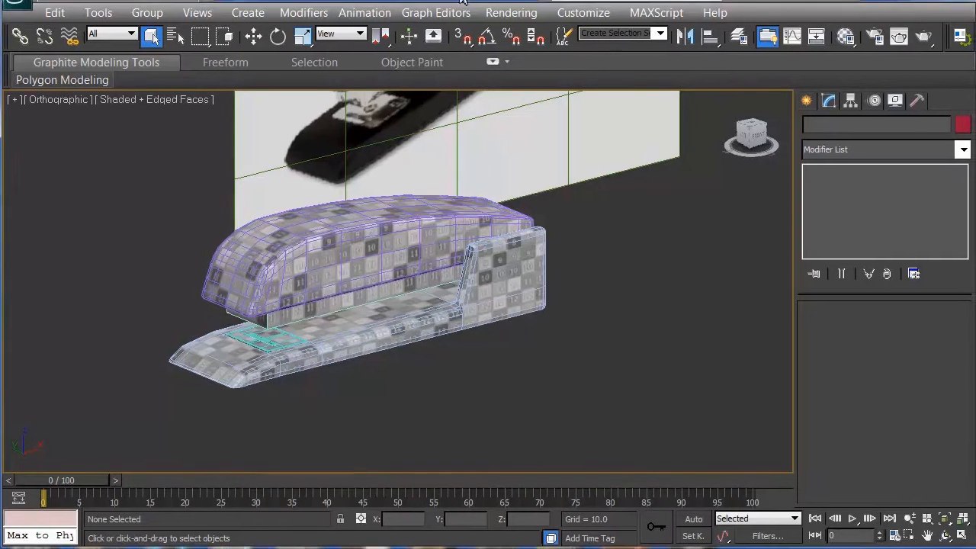
- Inspect the UVW Map and Box levels of the narrow box under the stapler's top cover
middle_click_drag(368, 341, 372, 421, "alt")
middle_click_drag(352, 323, 374, 242, "alt")
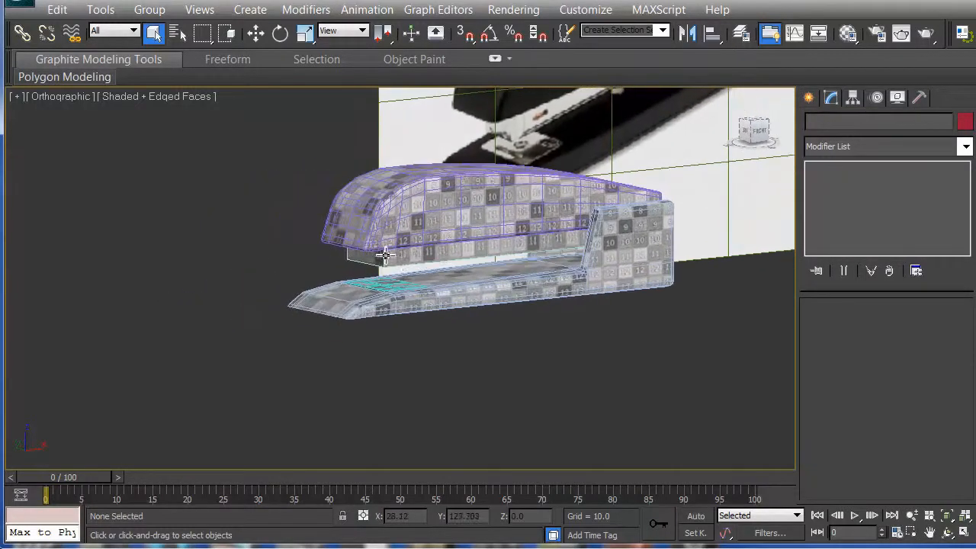
left_click(398, 265)
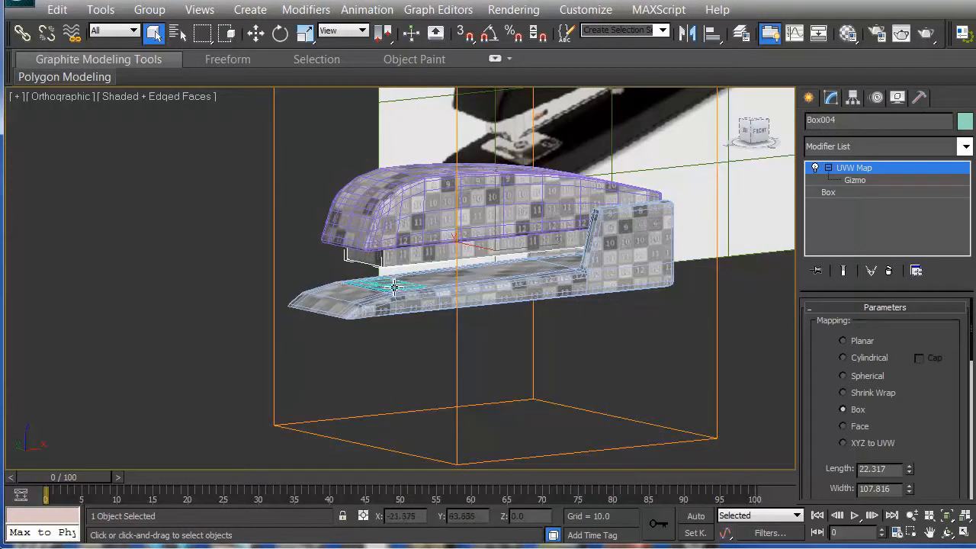
left_click(828, 182)
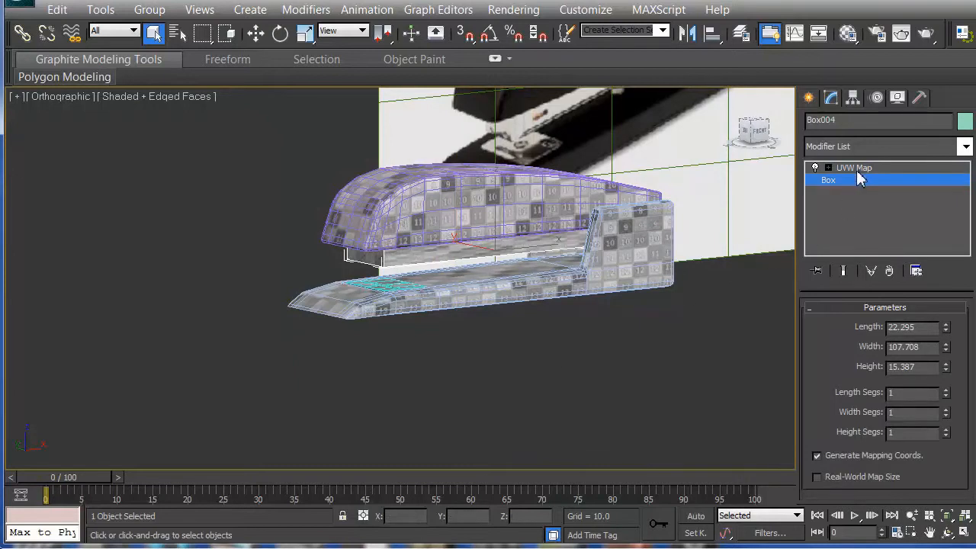
left_click(853, 168)
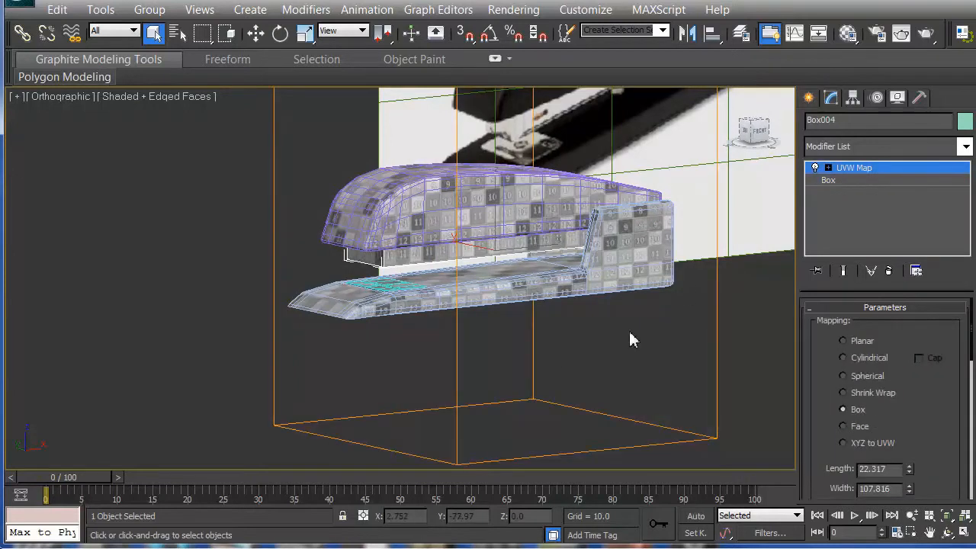
left_click(748, 349)
- Examine the modifier stack of the stapler's top cover with its sub-object lists collapsed
middle_click_drag(576, 310, 605, 311, "alt")
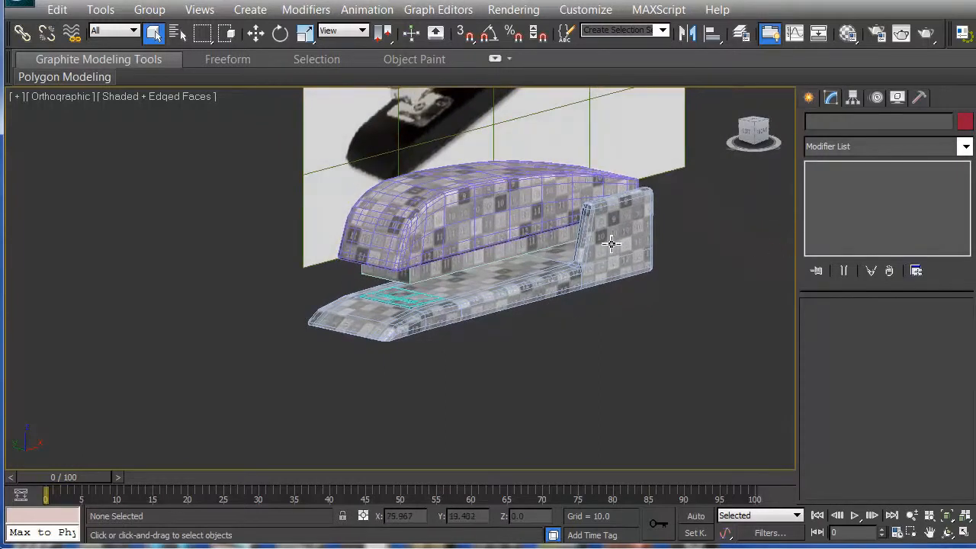
left_click(546, 206)
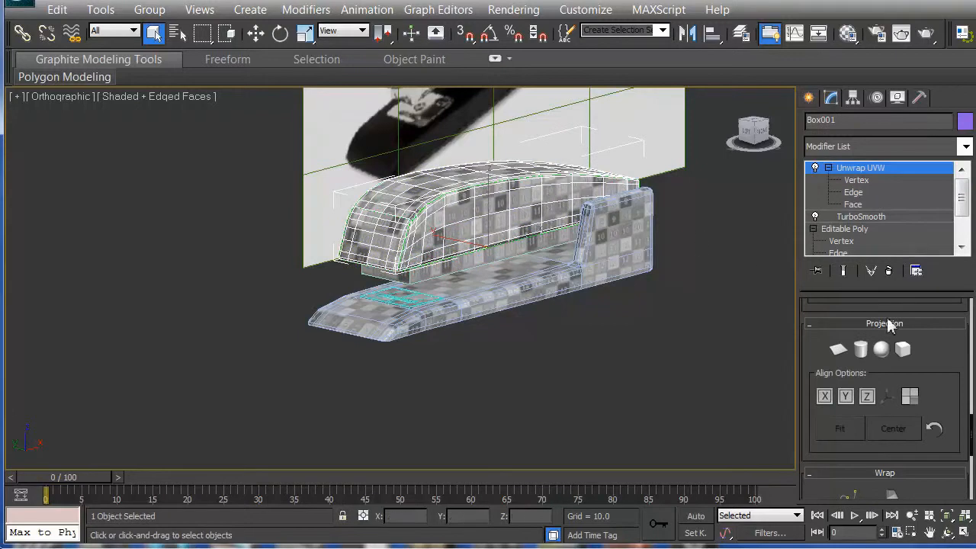
left_click(828, 168)
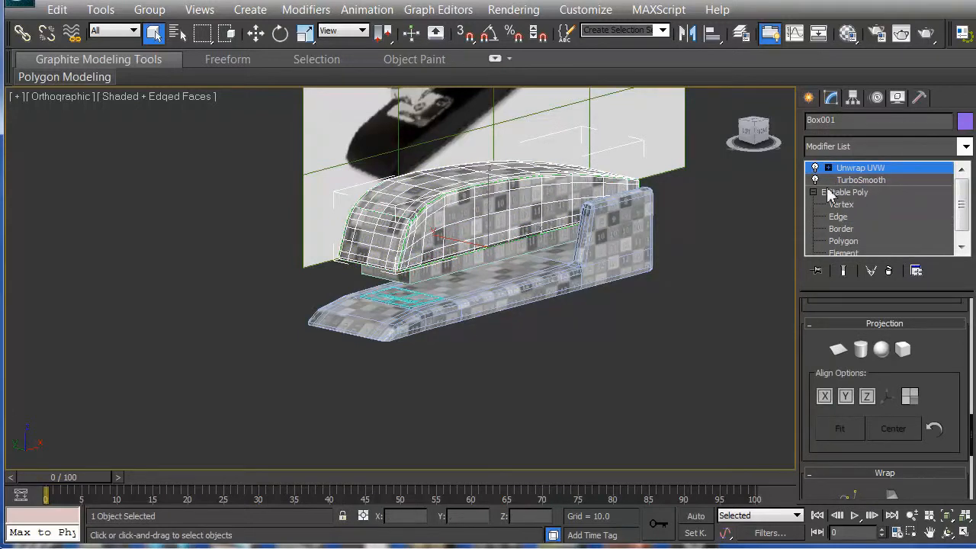
left_click(812, 193)
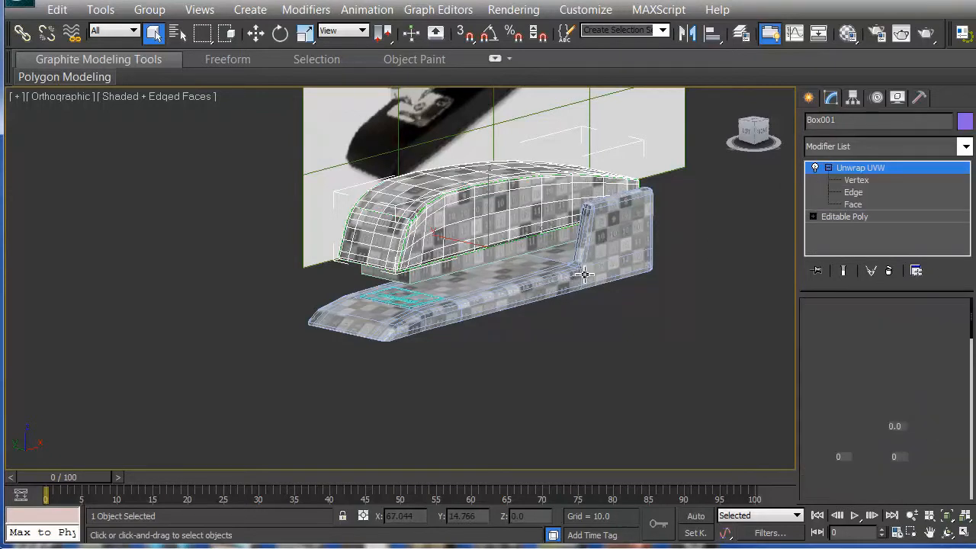
- Check the modifier stack of the stapler's base and the modifiers it shares with the top cover
left_click(587, 272)
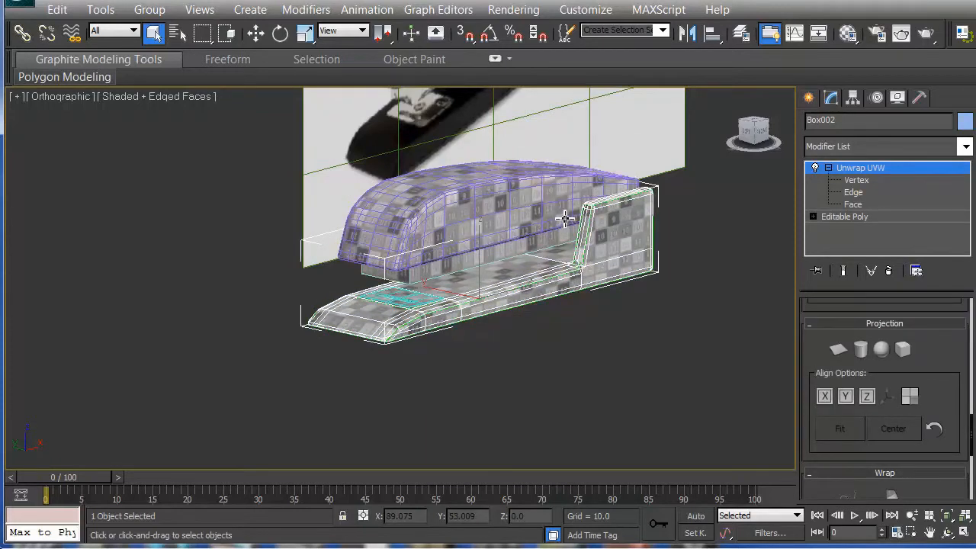
left_click(564, 220, "ctrl")
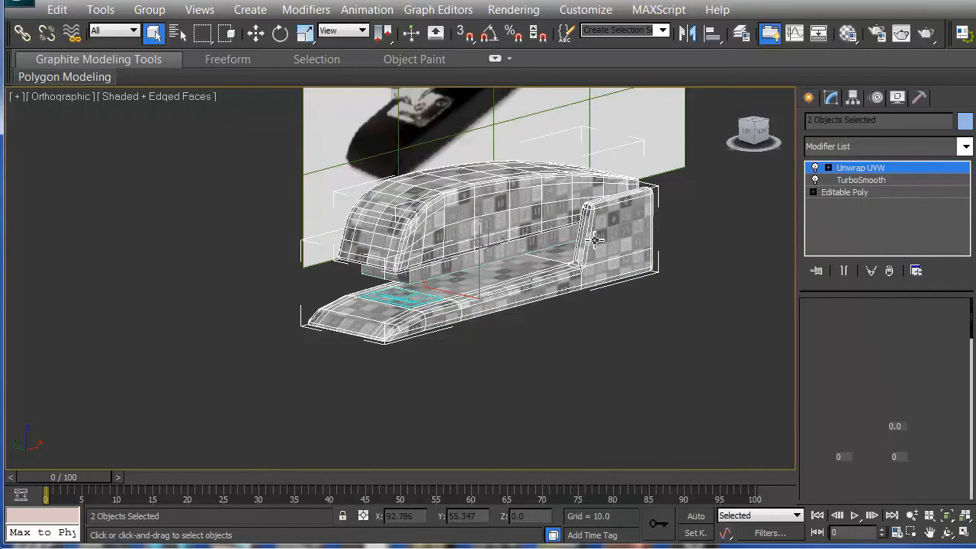
left_click(591, 240, "ctrl")
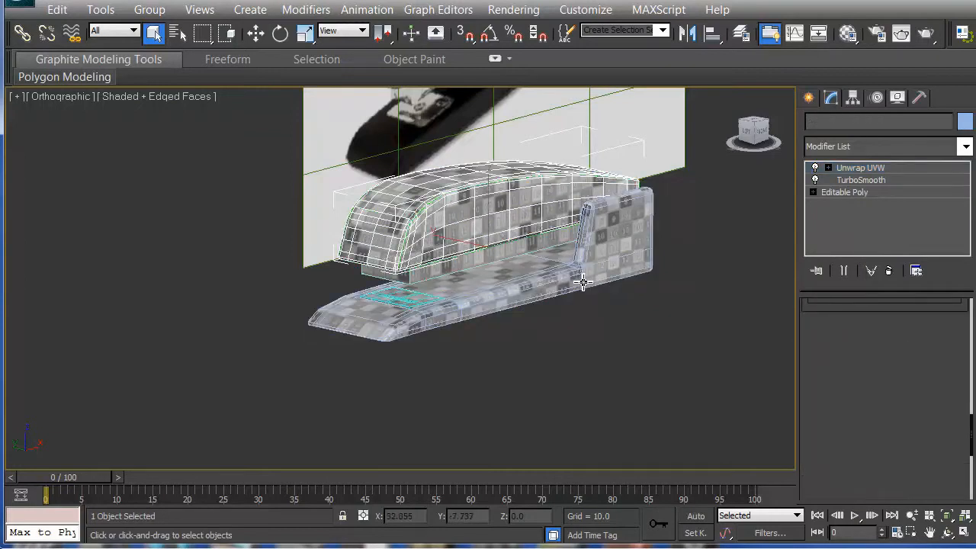
key("ctrl+a")
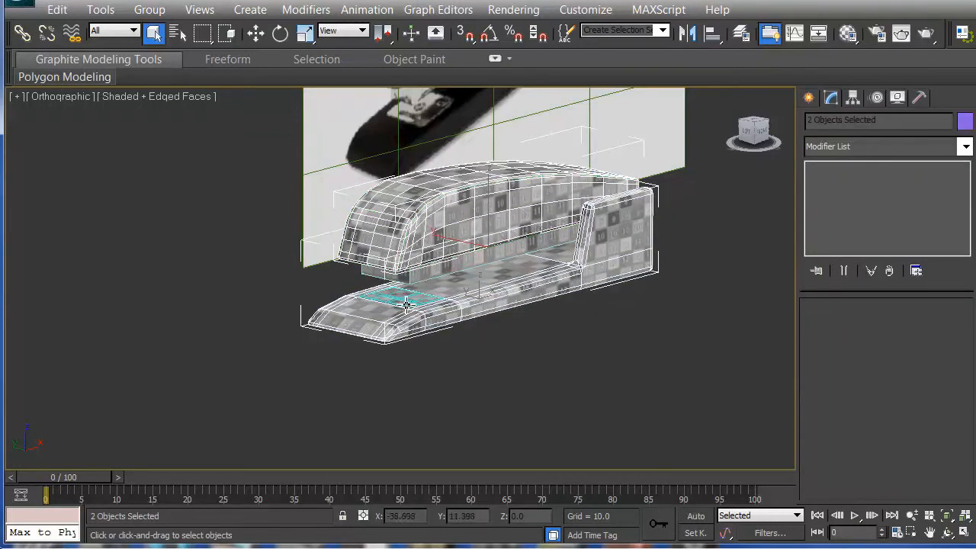
left_click(661, 297)
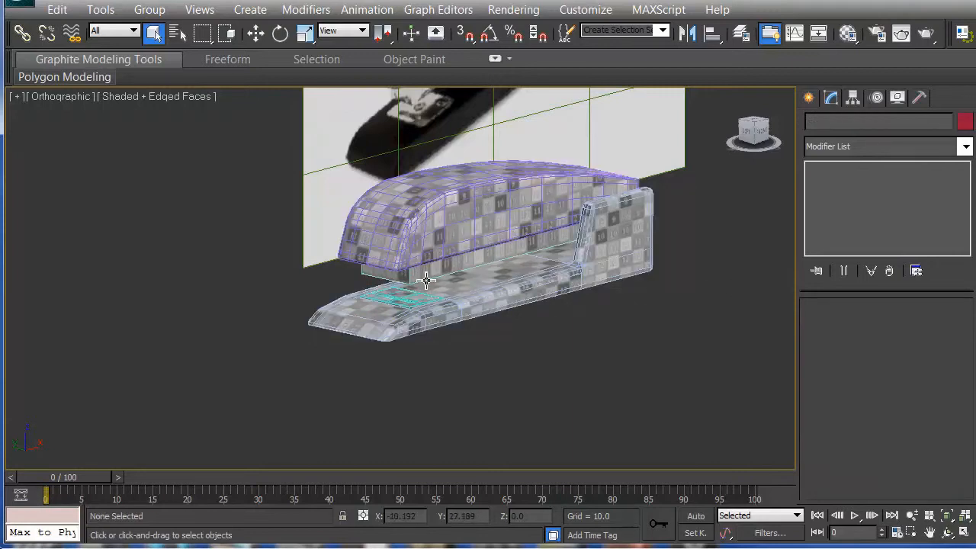
- Open the UV editor for the top cover's Unwrap UVW modifier
left_click(434, 246)
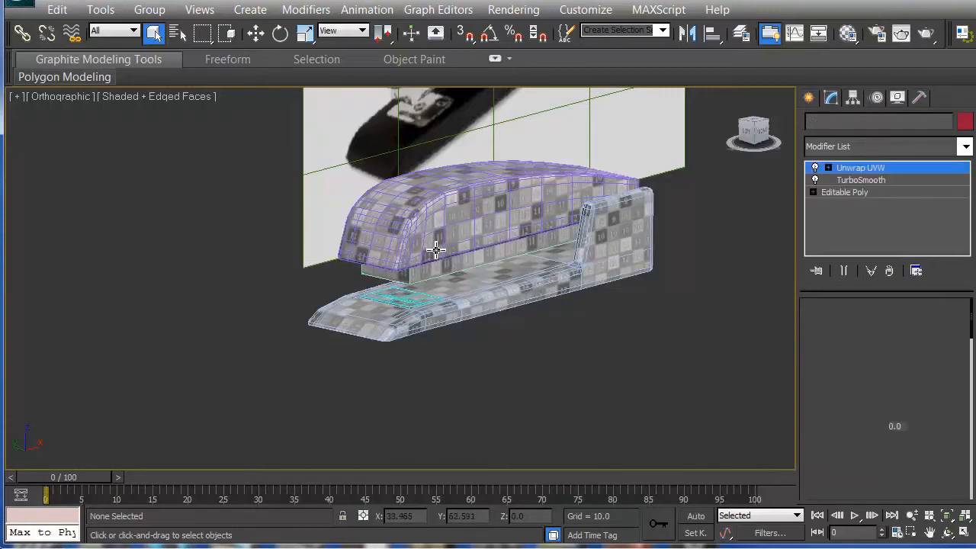
left_click(442, 249)
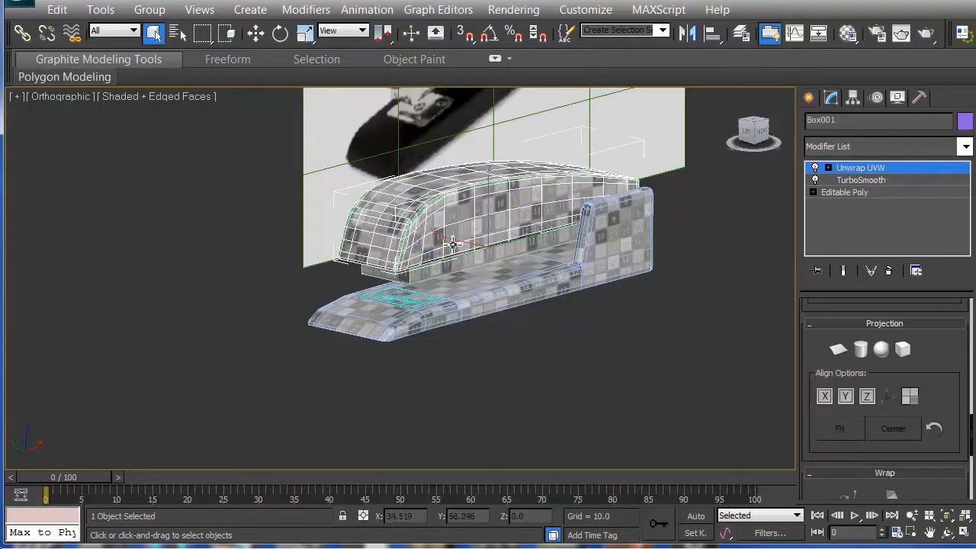
left_click_drag(965, 345, 966, 488)
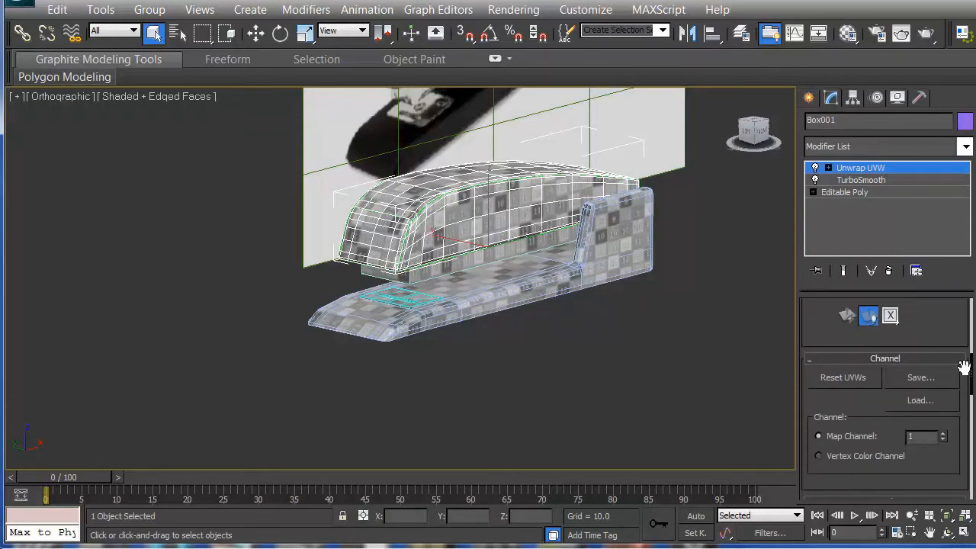
left_click_drag(958, 330, 965, 538)
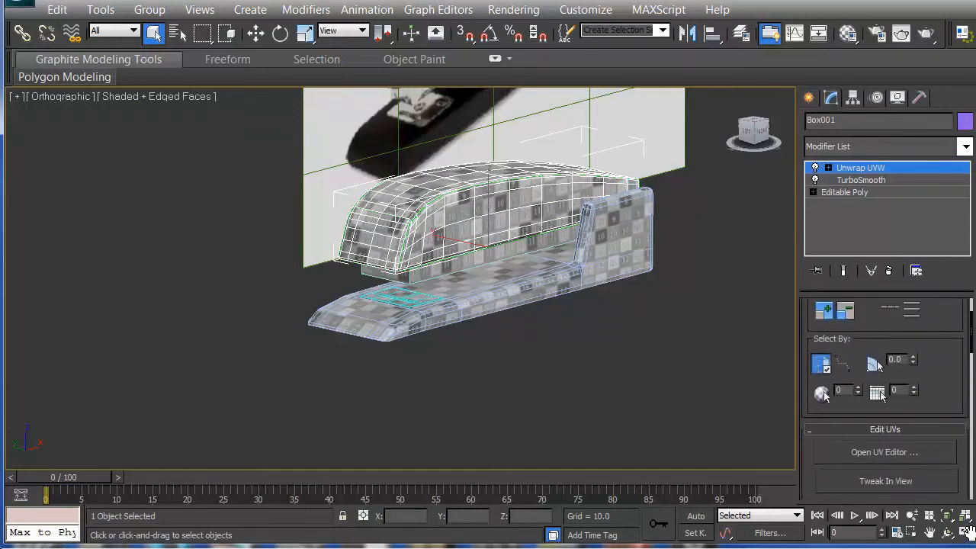
left_click(880, 455)
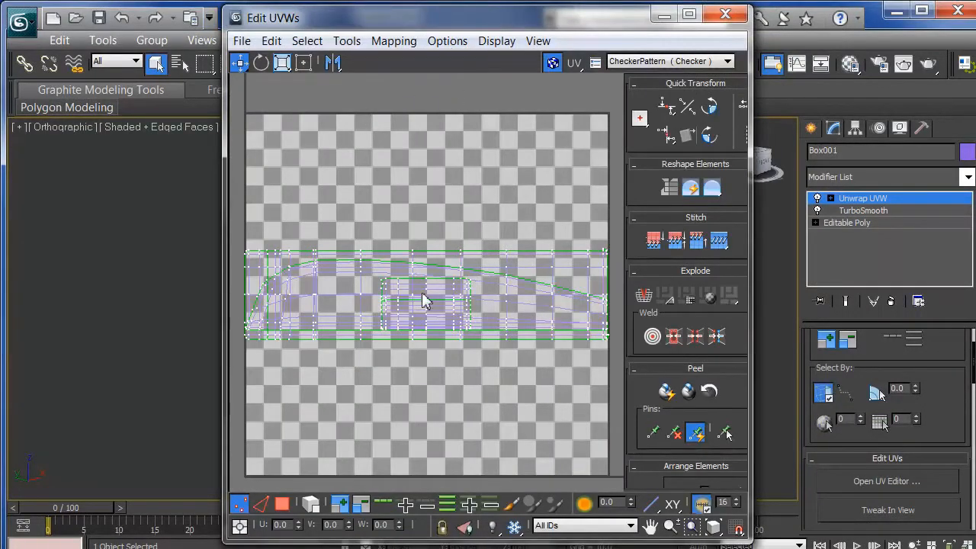
- Show the Map #3 (7.tif) texture behind the UVs and enlarge the UV editor window
left_click(641, 67)
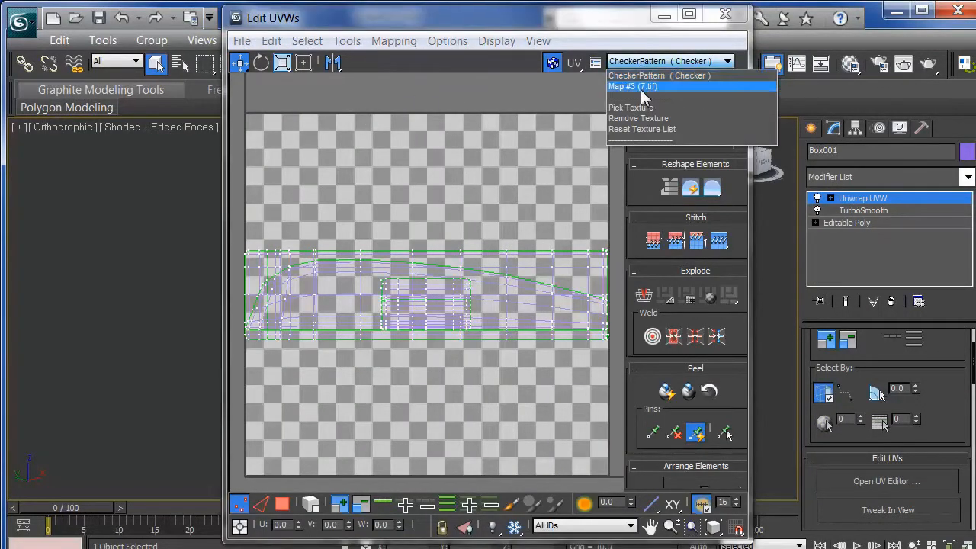
left_click(640, 87)
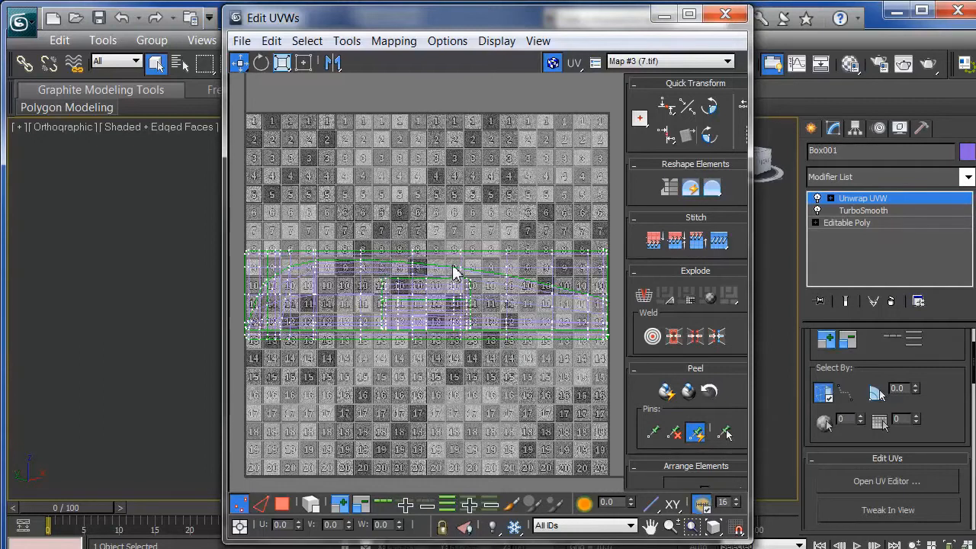
left_click_drag(477, 23, 447, 2)
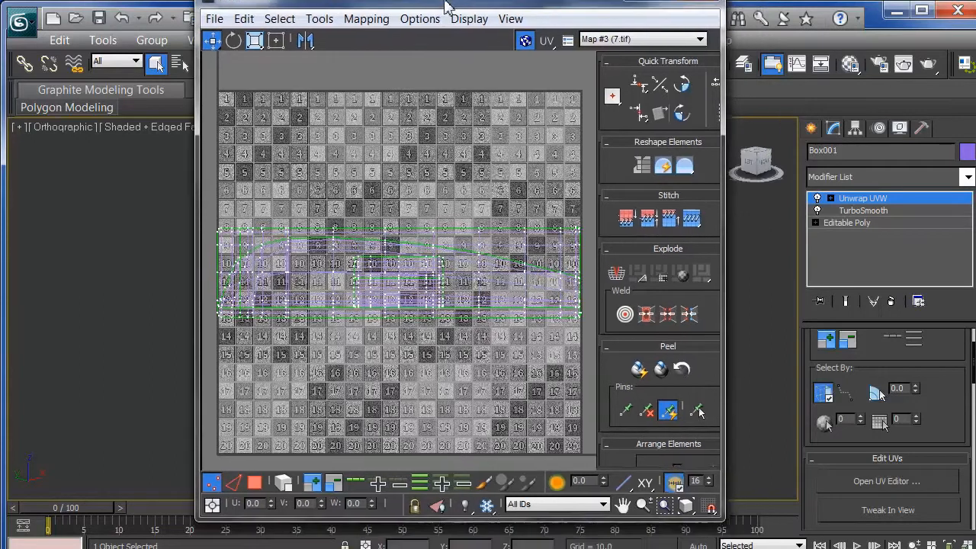
left_click_drag(194, 0, 31, 0)
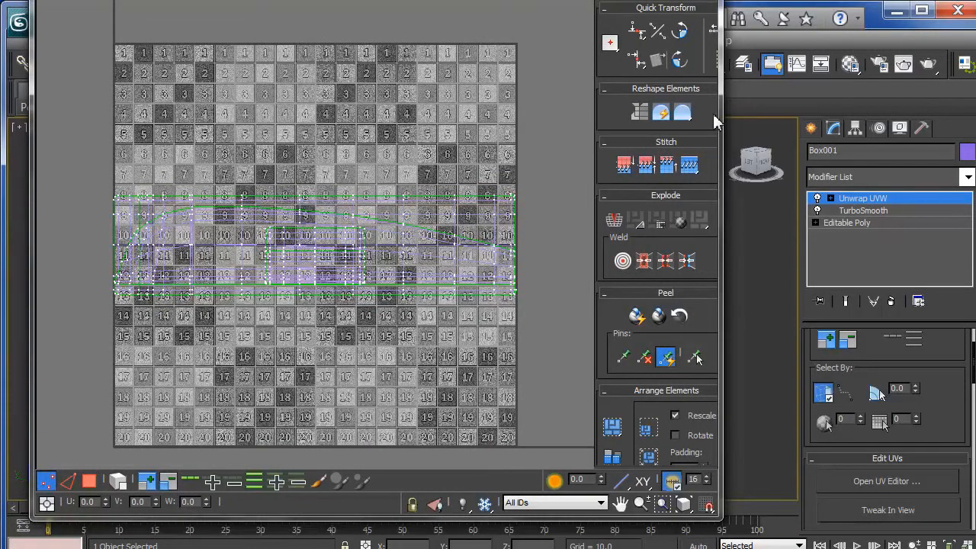
left_click_drag(721, 117, 750, 115)
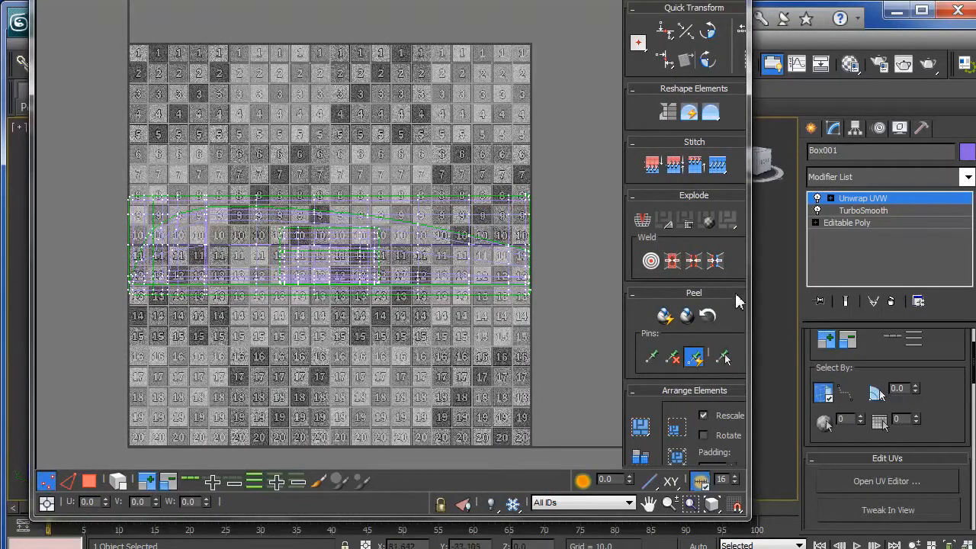
left_click_drag(734, 306, 734, 205)
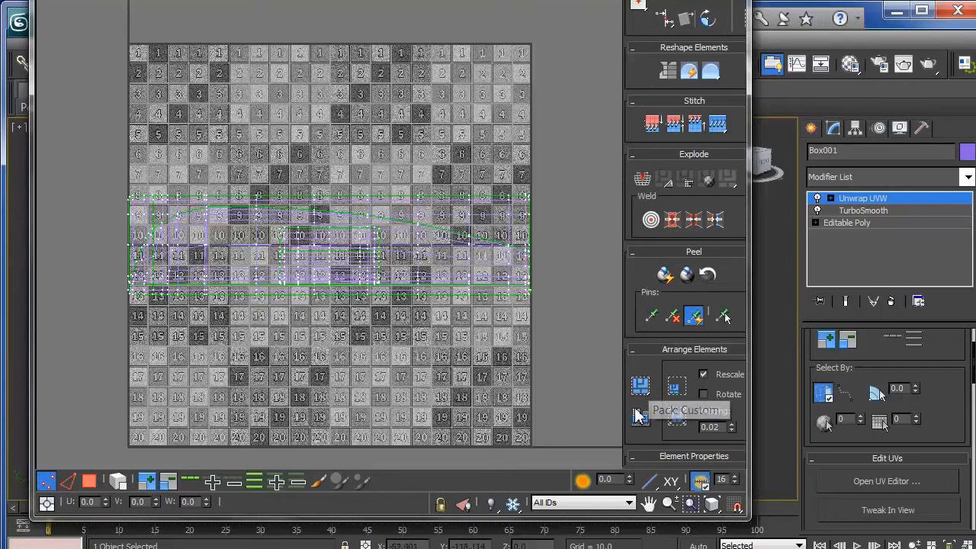
left_click_drag(750, 389, 768, 389)
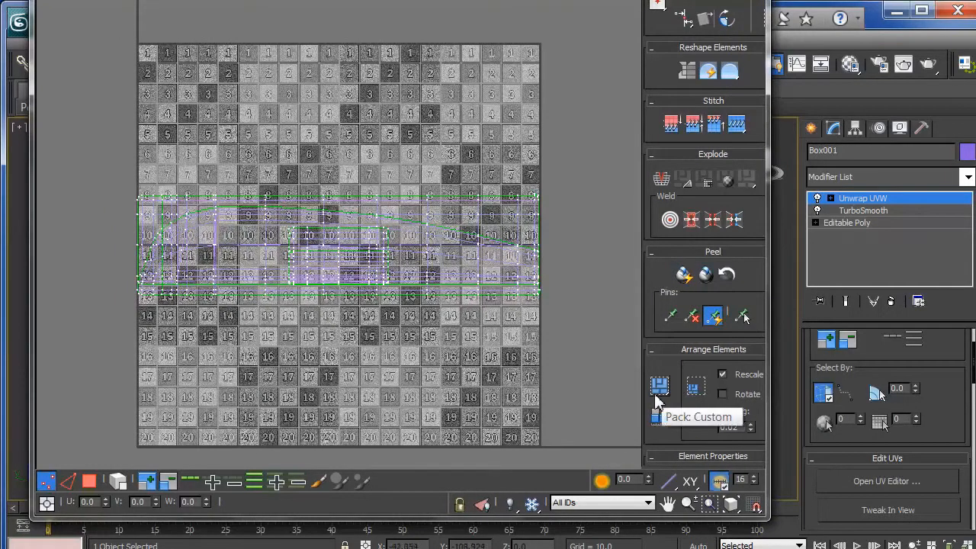
- Select all the top cover's UV polygons and arrange them within the texture square with Pack: Custom
left_click_drag(578, 172, 126, 338)
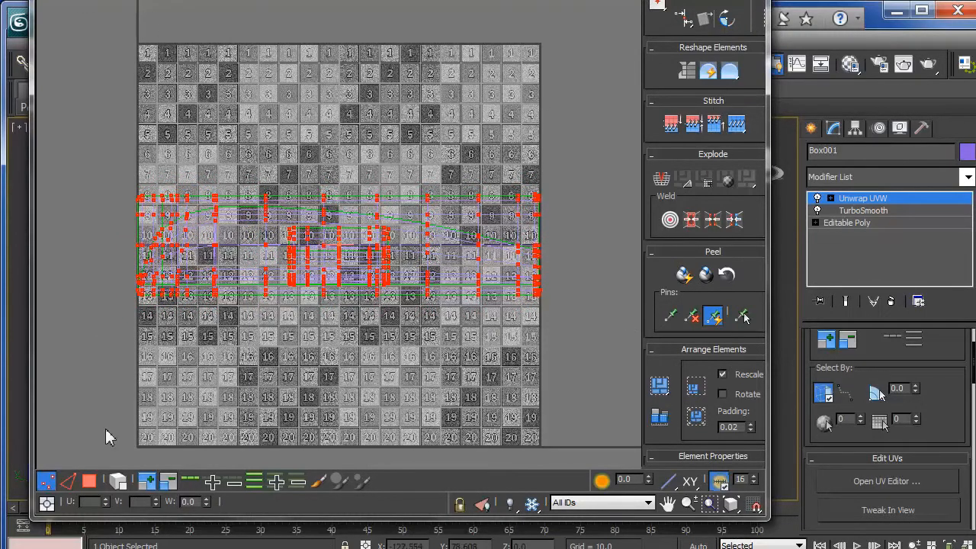
left_click(89, 480)
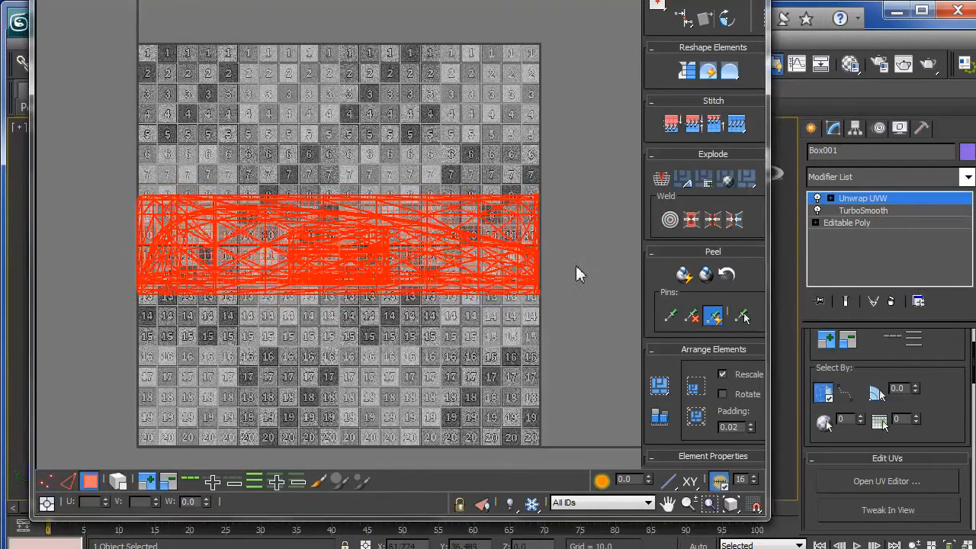
left_click(661, 387)
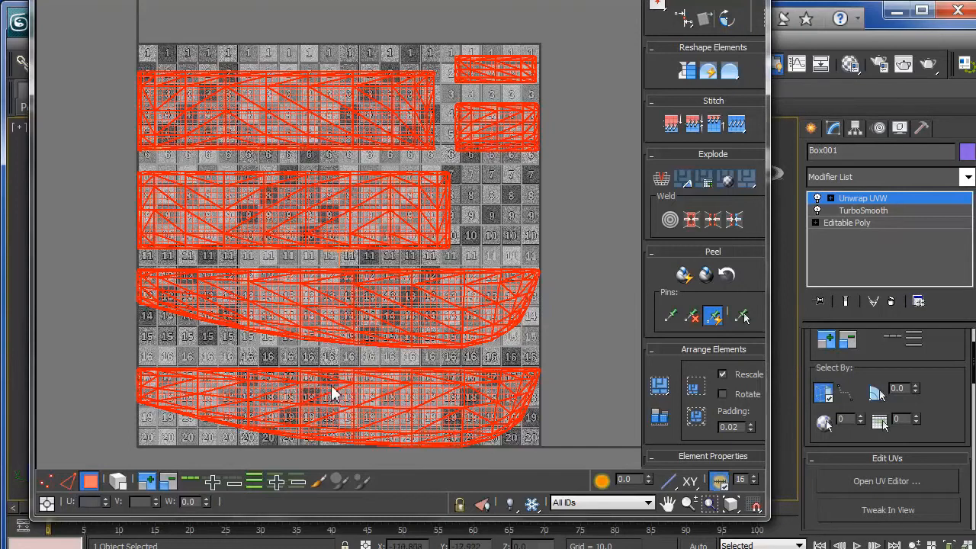
- Reposition the UV editor so its full command bar is on screen, and reselect all the packed UV polygons
left_click_drag(393, 0, 426, 0)
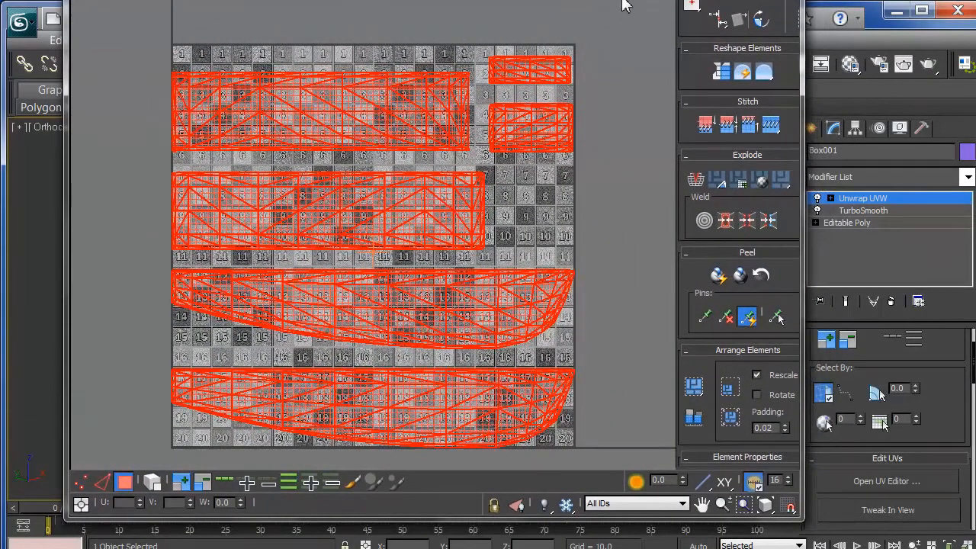
left_click(80, 0)
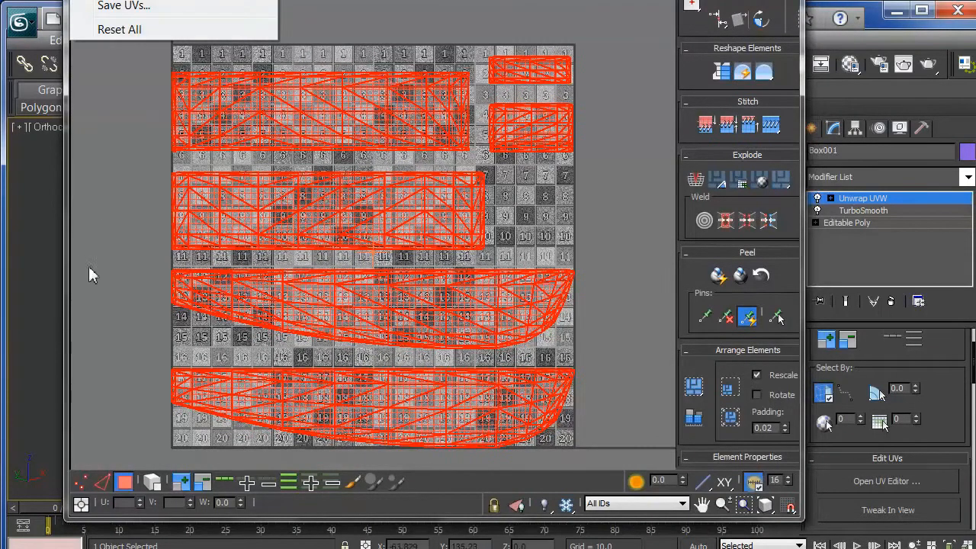
left_click(110, 249)
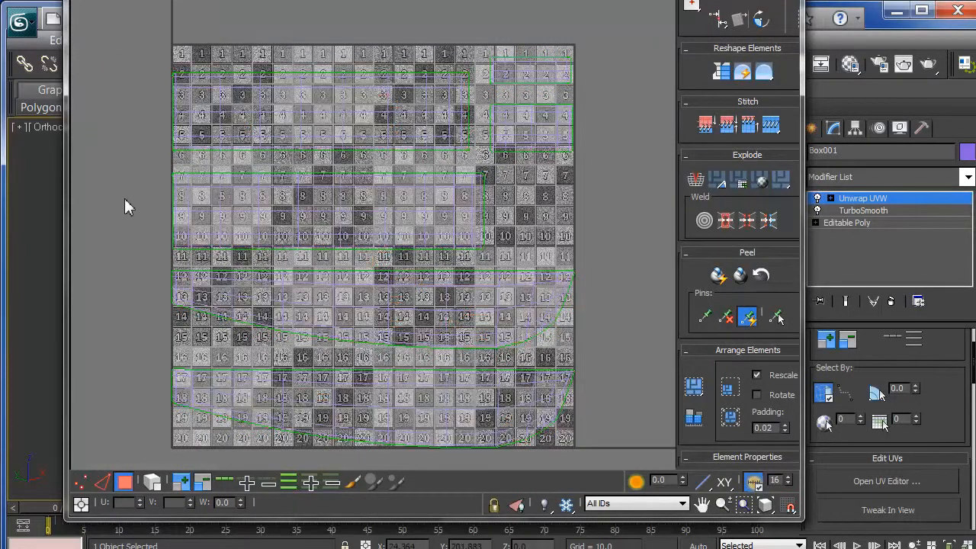
left_click_drag(354, 0, 445, 37)
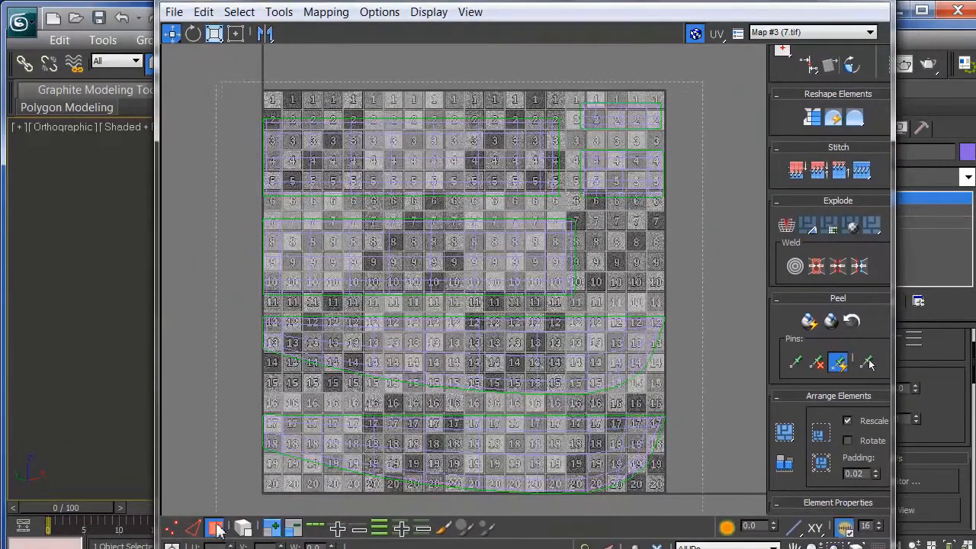
left_click(217, 526)
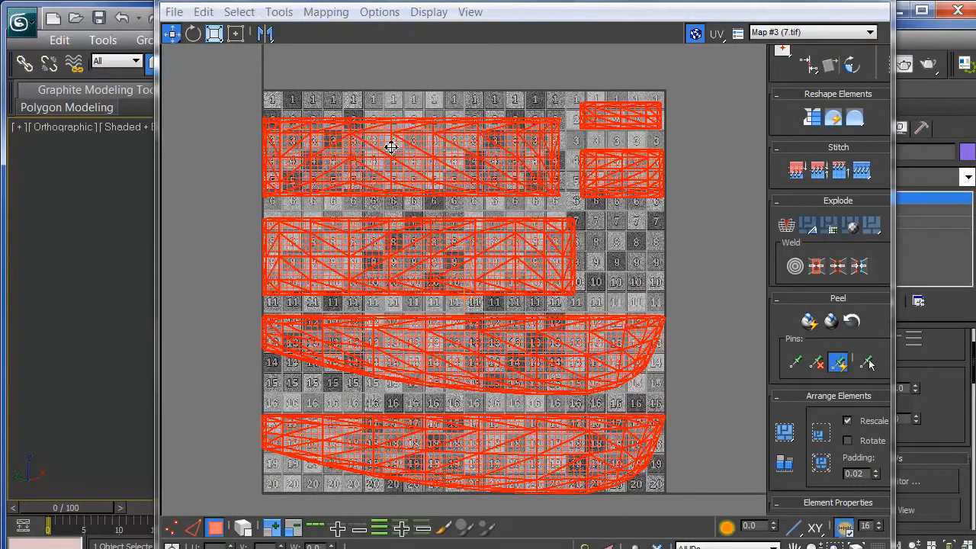
- Render a 1024 x 1024 UV template of the packed top cover UVs with visible and seam edges
left_click(325, 14)
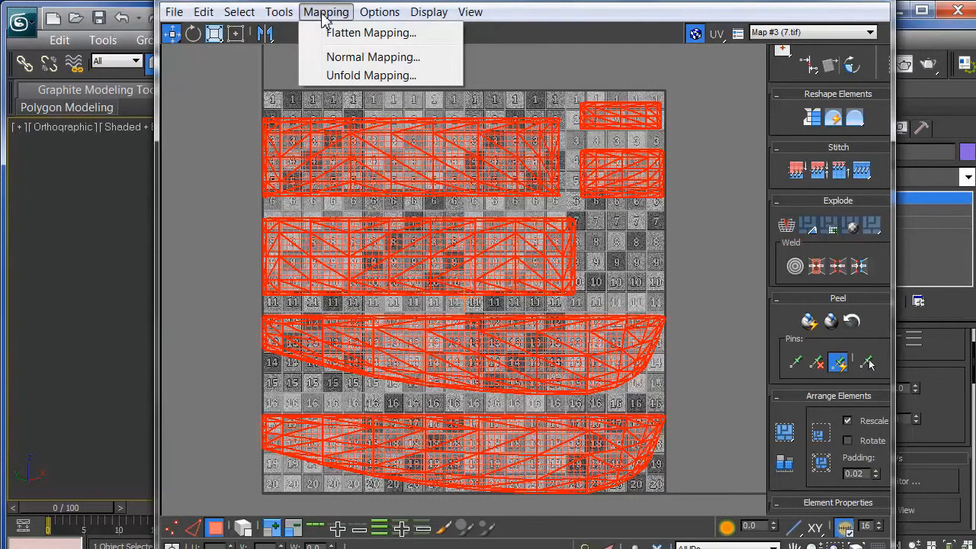
mouse_move(381, 17)
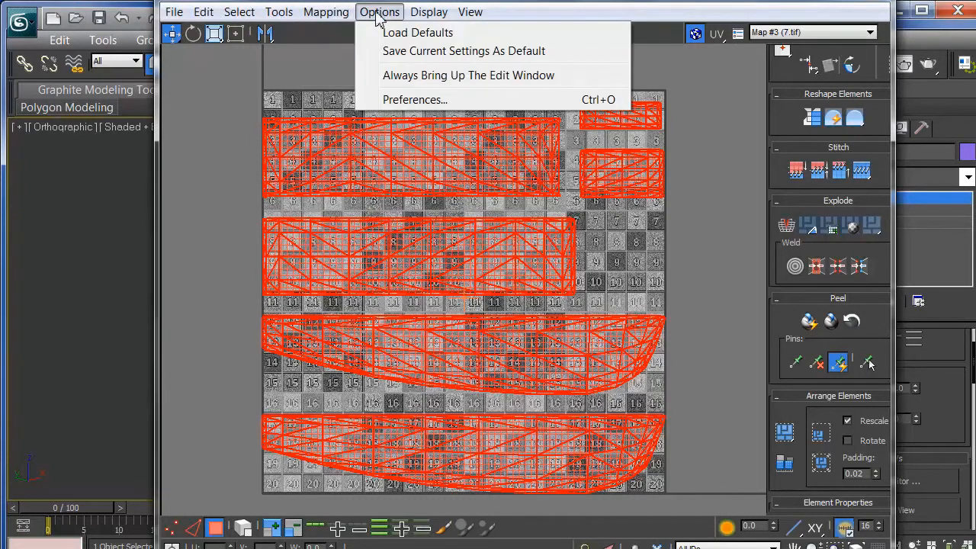
mouse_move(295, 18)
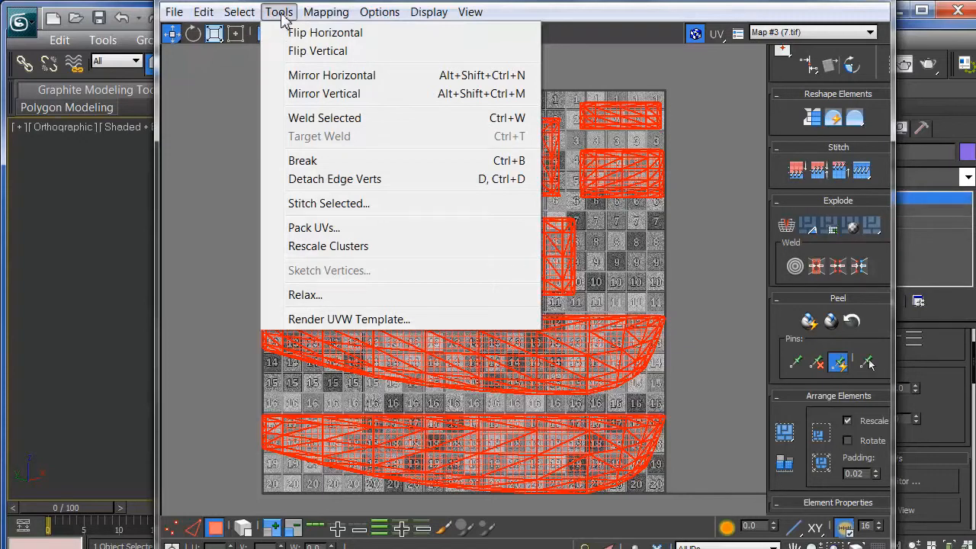
left_click_drag(675, 1, 676, 77)
left_click_drag(566, 63, 580, 2)
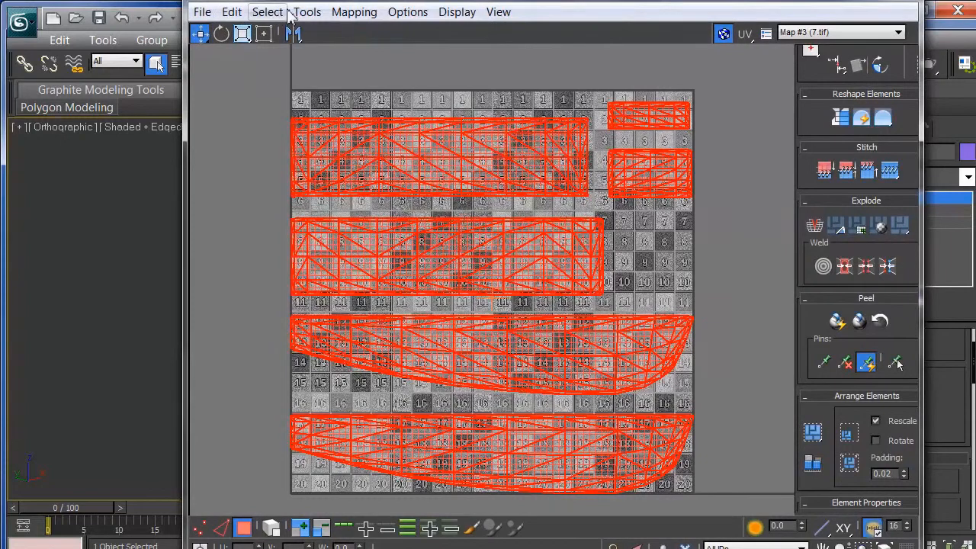
left_click(305, 20)
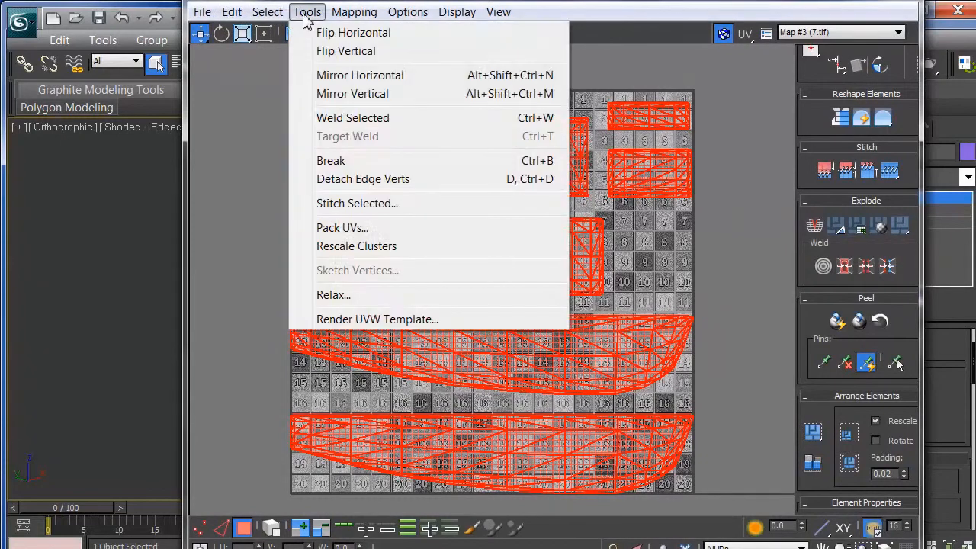
left_click(347, 320)
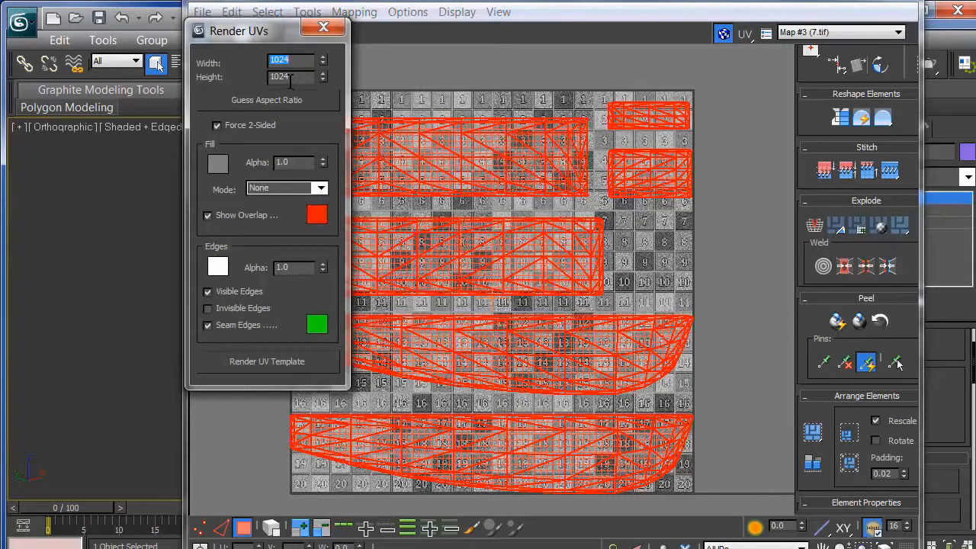
left_click(373, 96)
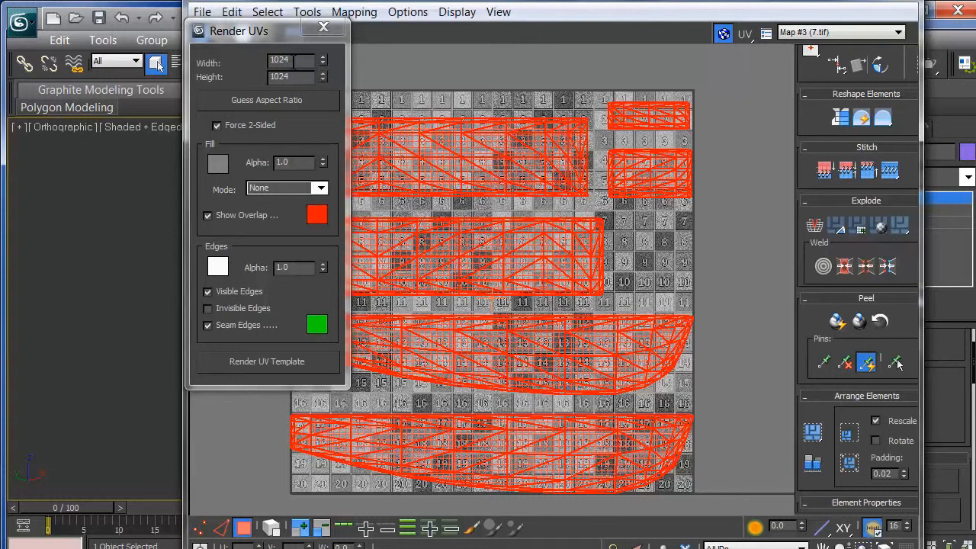
left_click(259, 362)
left_click_drag(428, 13, 446, 113)
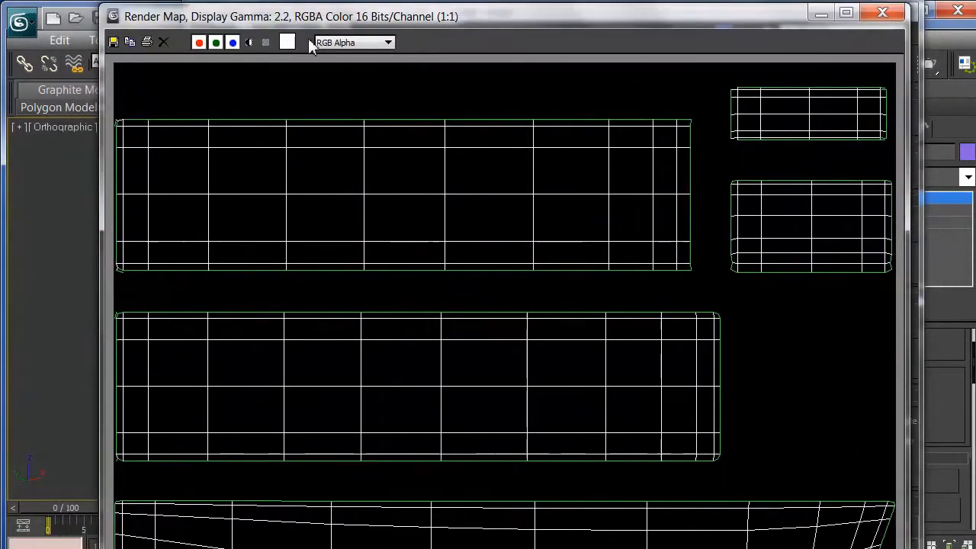
- Start saving the rendered UV map as an image and browse to the Stapler folder inside Desktop > Max Tutorials > GC2530
left_click(113, 43)
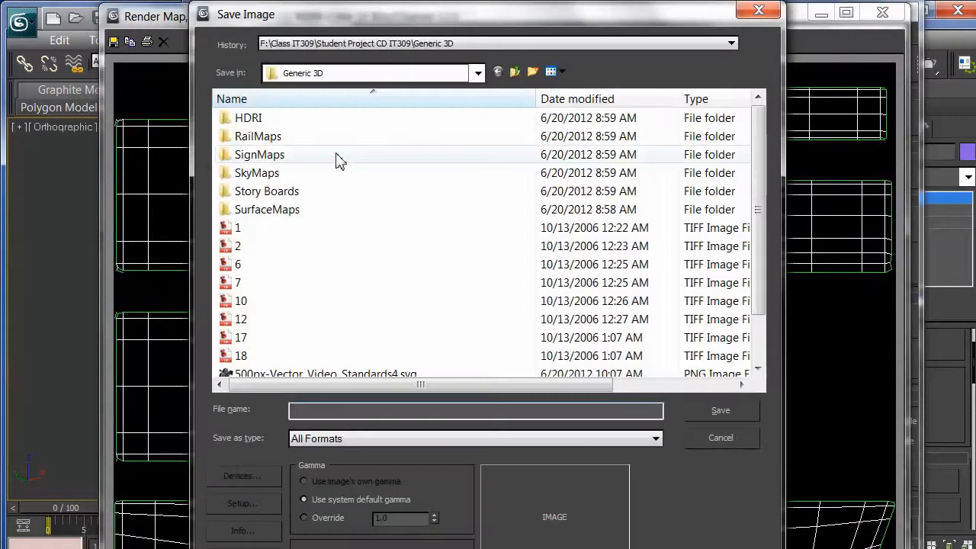
left_click(372, 76)
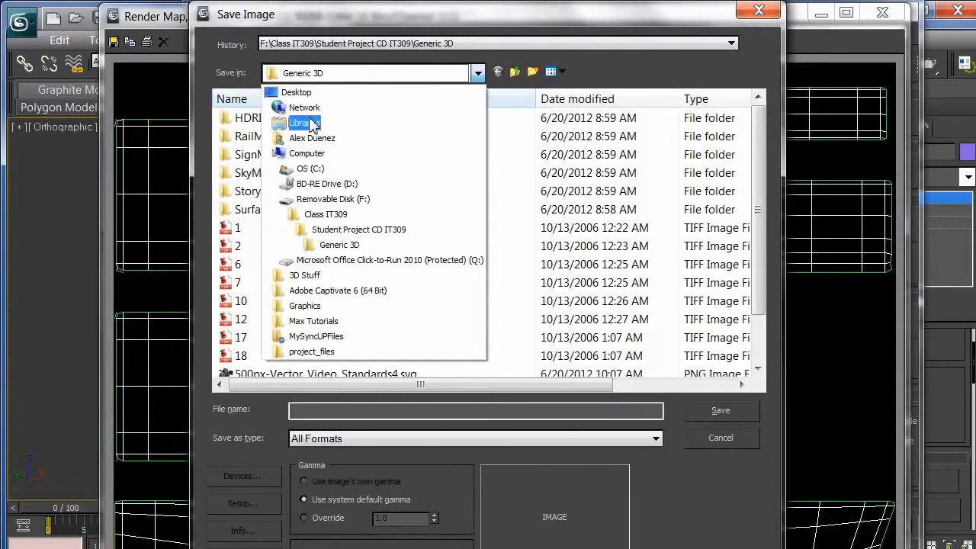
left_click(296, 92)
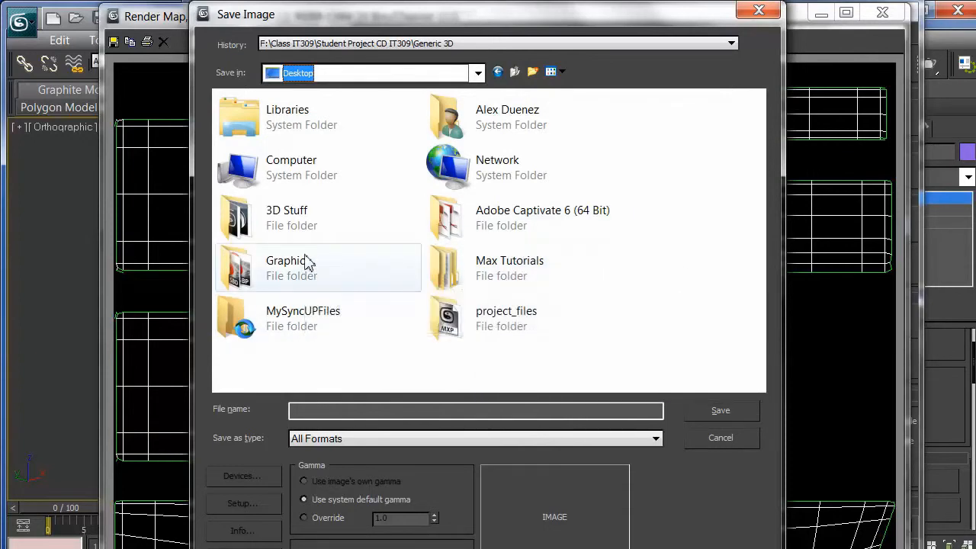
double_click(503, 266)
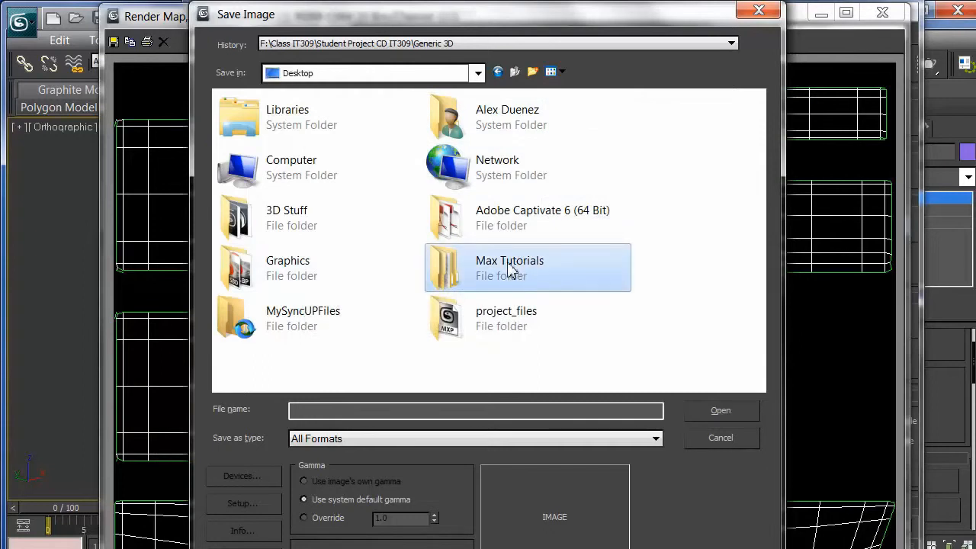
double_click(267, 141)
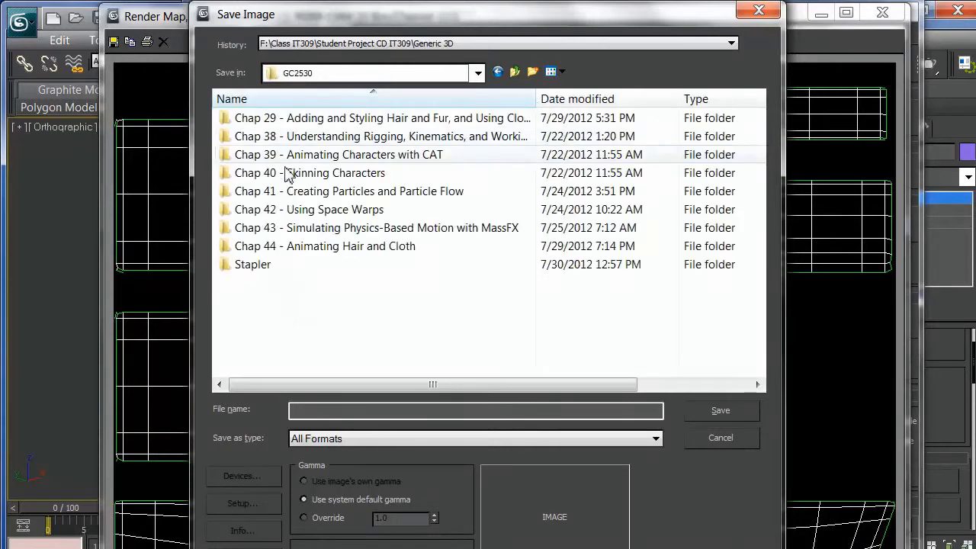
double_click(257, 267)
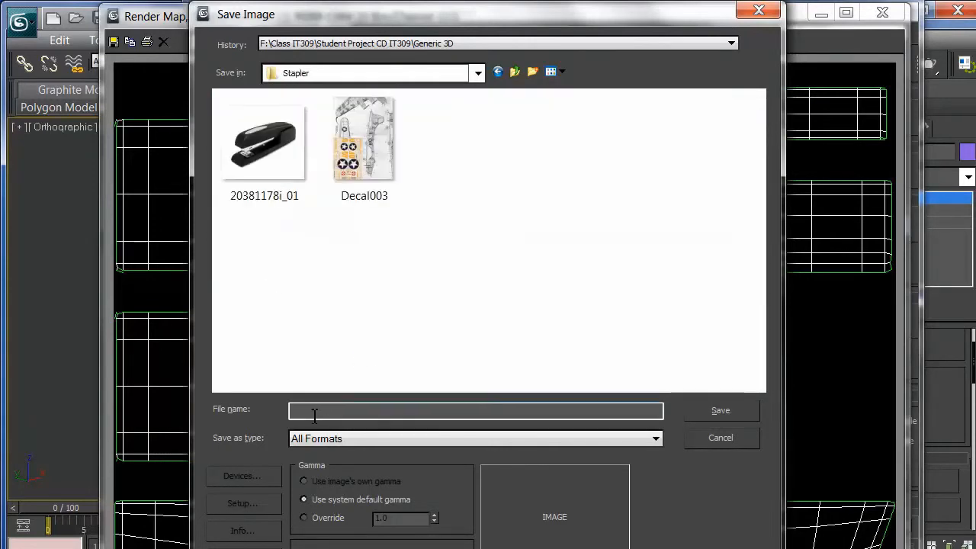
- Save the rendered map as the TIF file "Top Stappler UV" in 8-bit color, uncompressed, at 300 dots per inch
left_click(332, 441)
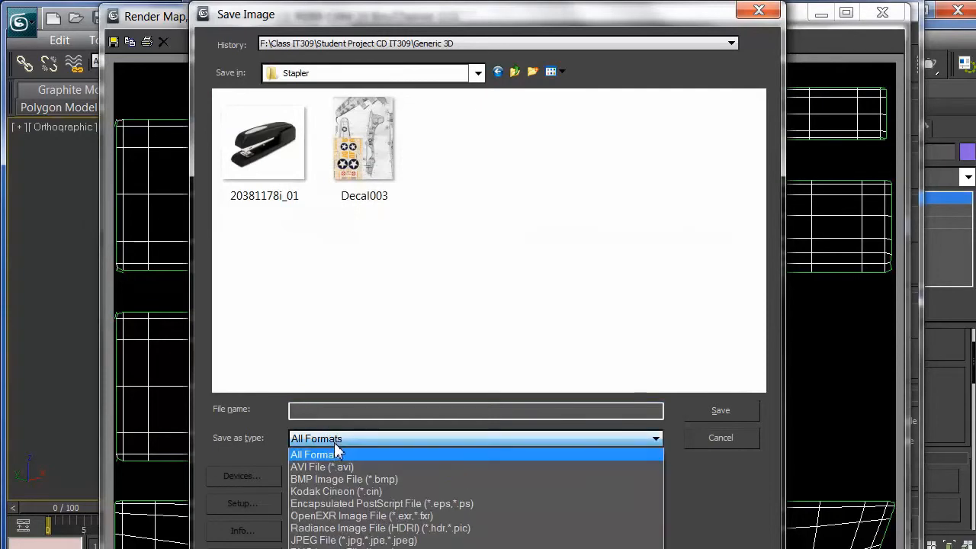
left_click(336, 547)
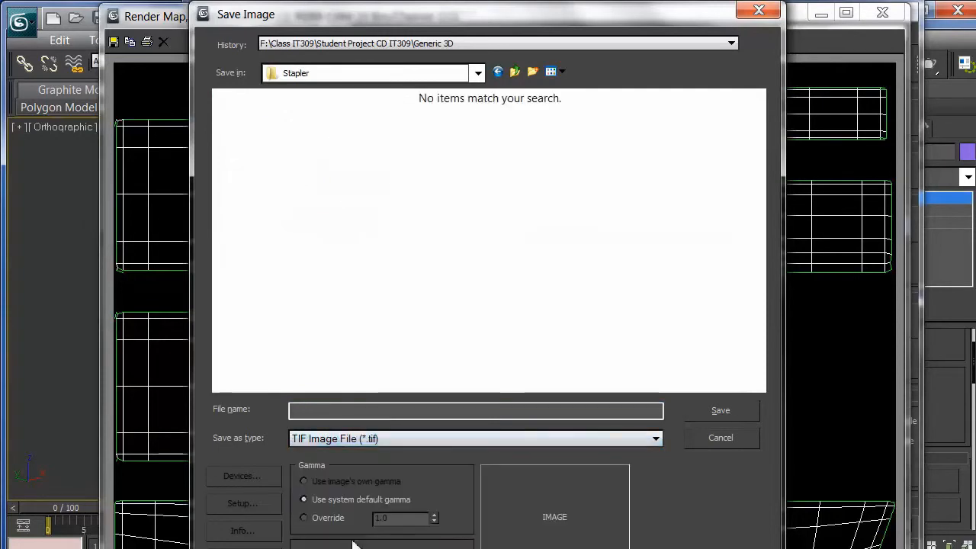
left_click(322, 411)
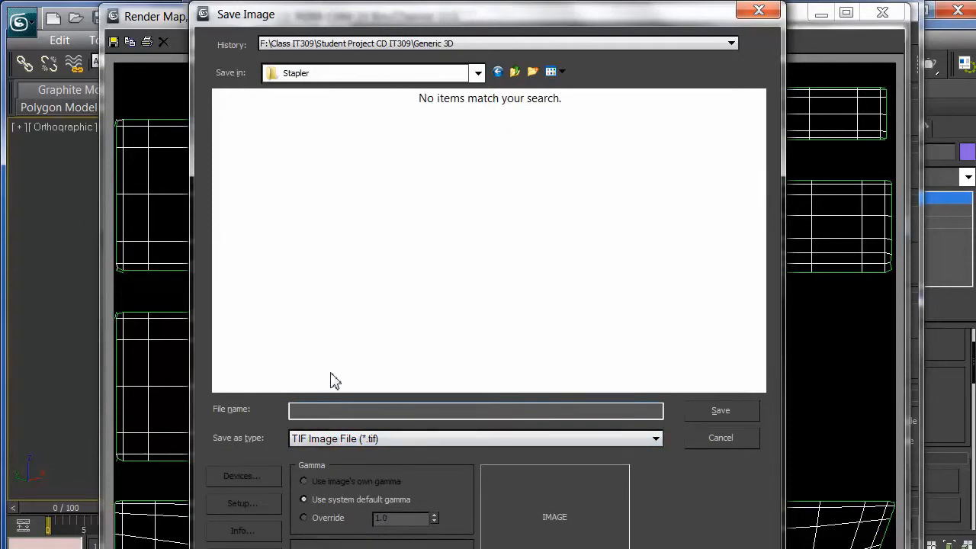
type("Top Stappler UV")
left_click(713, 415)
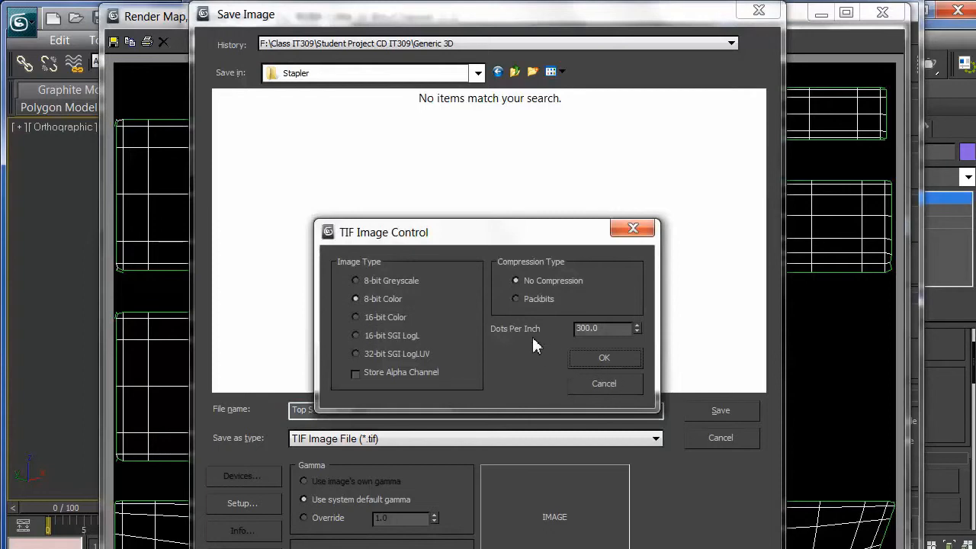
left_click(602, 360)
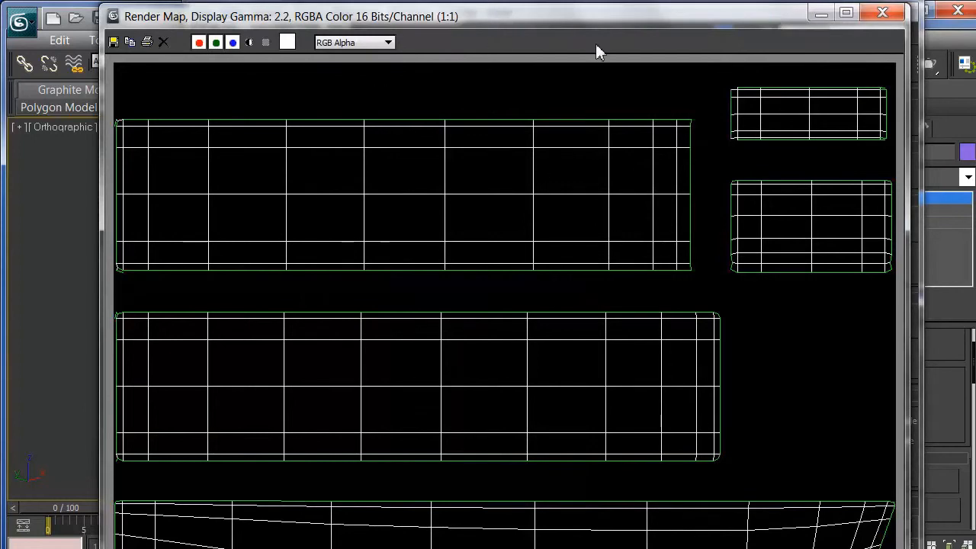
left_click_drag(759, 21, 735, 45)
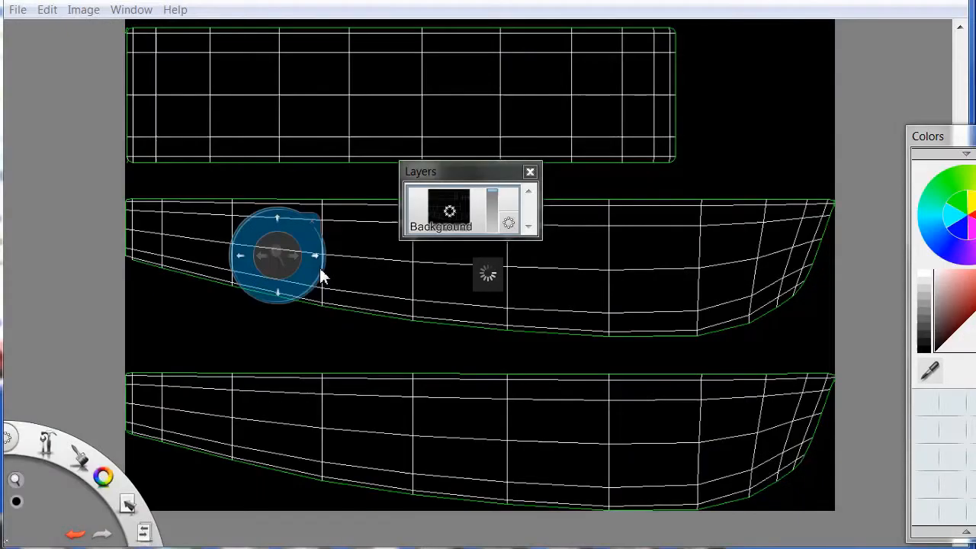
- Switch to SketchBook with the saved UV template and arrange the Layers and Colors palettes beside the UV shells
left_click_drag(268, 264, 352, 229)
left_click_drag(461, 176, 831, 43)
left_click_drag(348, 259, 633, 197)
left_click_drag(957, 136, 932, 142)
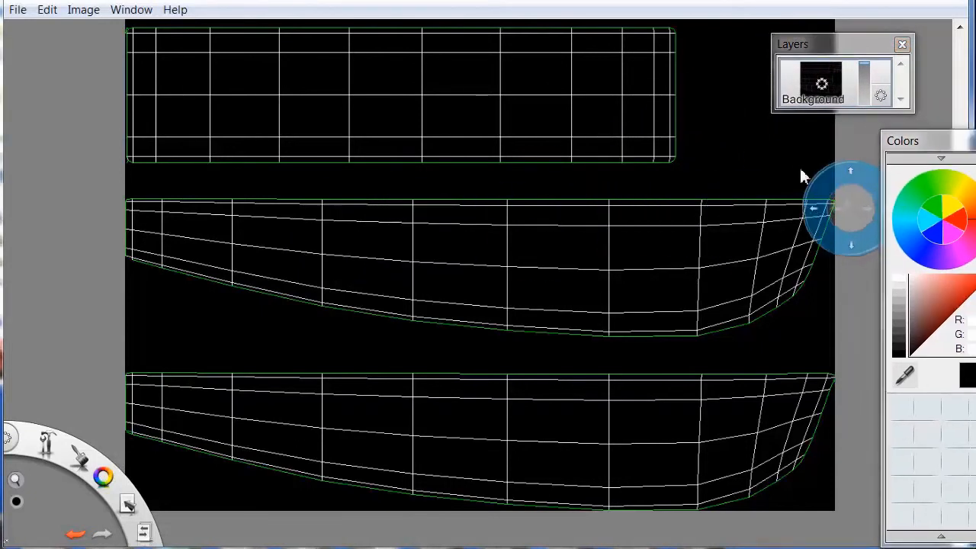
- Add a new layer above the Background and name it Base Color
left_click_drag(828, 64, 831, 19)
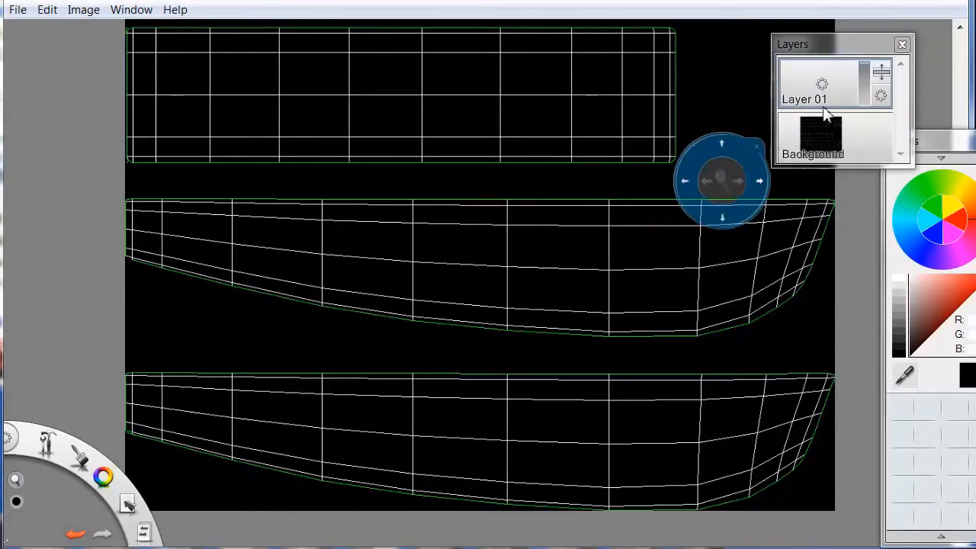
left_click_drag(825, 101, 872, 98)
left_click(474, 349)
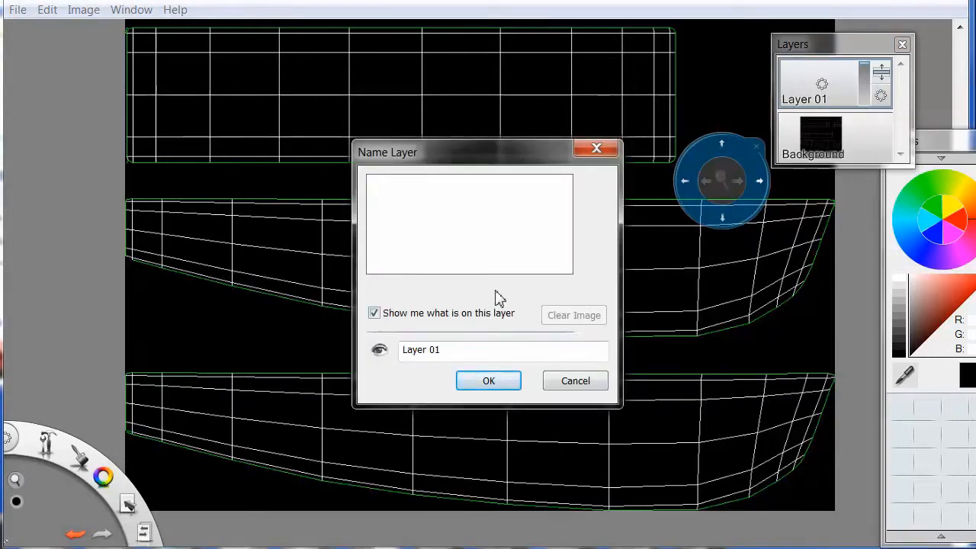
double_click(448, 349)
type("Base Color")
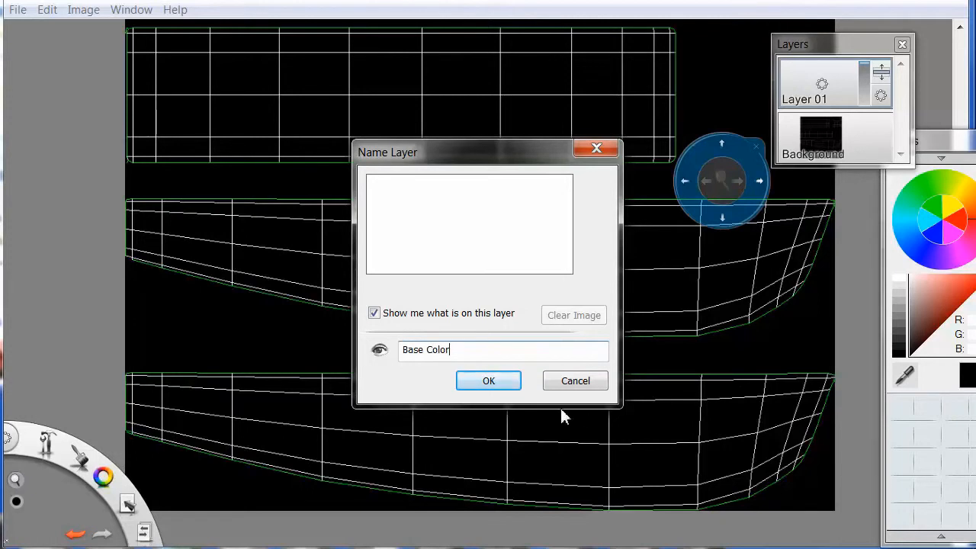
left_click(497, 385)
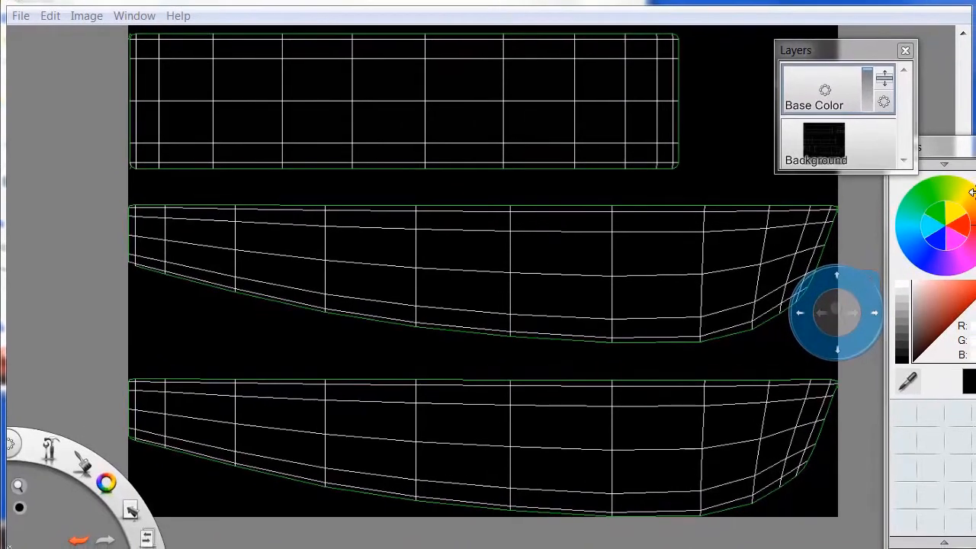
- Bring the whole Colors palette into view and choose a light orange of R 236, G 197, B 134
left_click_drag(952, 155, 923, 196)
left_click(948, 246)
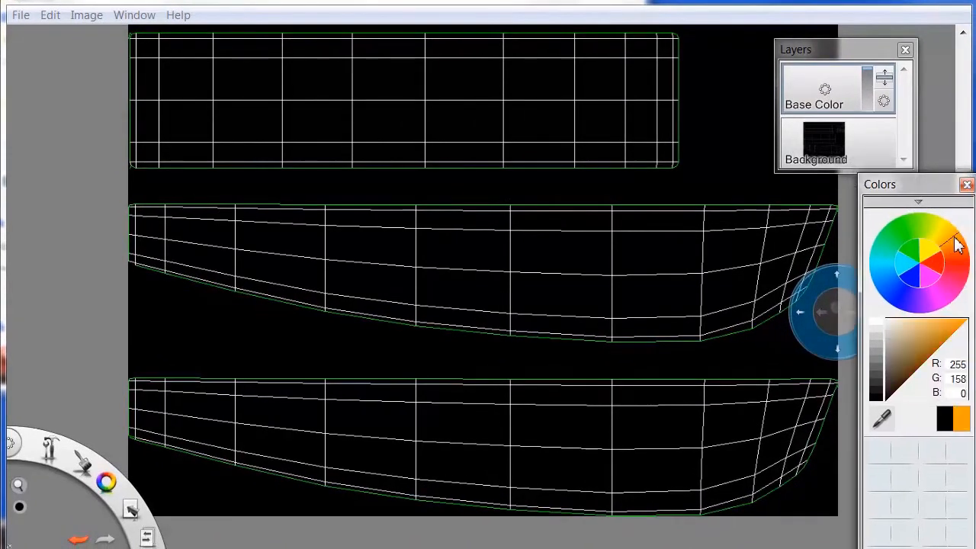
mouse_move(925, 318)
left_mouse_down()
mouse_move(928, 339)
mouse_move(920, 329)
left_mouse_up()
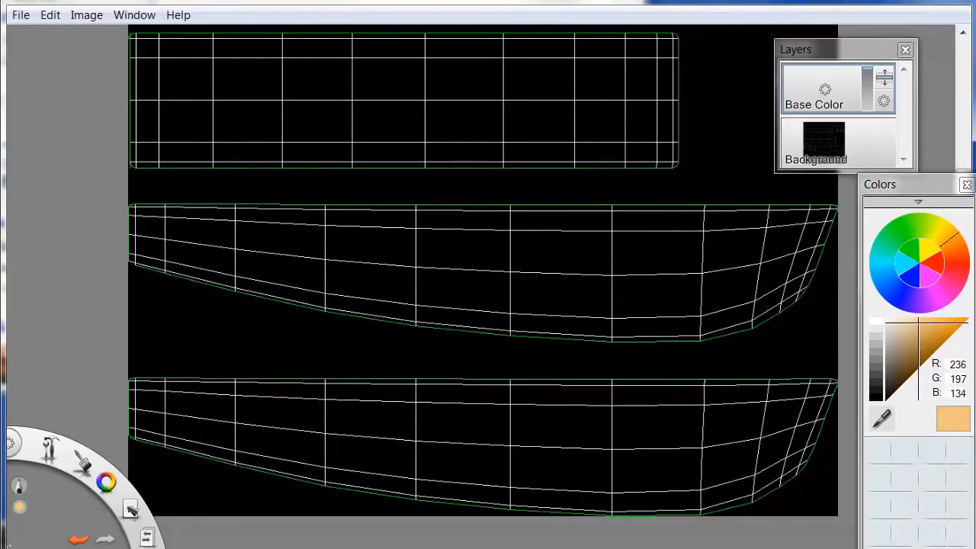
- Paint the light orange over the entire canvas on the Base Color layer, covering all the UV shells
mouse_move(224, 129)
left_mouse_down()
mouse_move(209, 153)
mouse_move(250, 263)
mouse_move(292, 274)
left_mouse_up()
key("b")
mouse_move(371, 285)
left_mouse_down()
mouse_move(453, 221)
mouse_move(499, 209)
mouse_move(311, 262)
mouse_move(234, 342)
mouse_move(342, 412)
mouse_move(542, 394)
mouse_move(649, 448)
mouse_move(727, 409)
mouse_move(581, 272)
mouse_move(251, 139)
mouse_move(298, 135)
mouse_move(757, 205)
mouse_move(714, 290)
mouse_move(752, 98)
mouse_move(627, 149)
left_mouse_up()
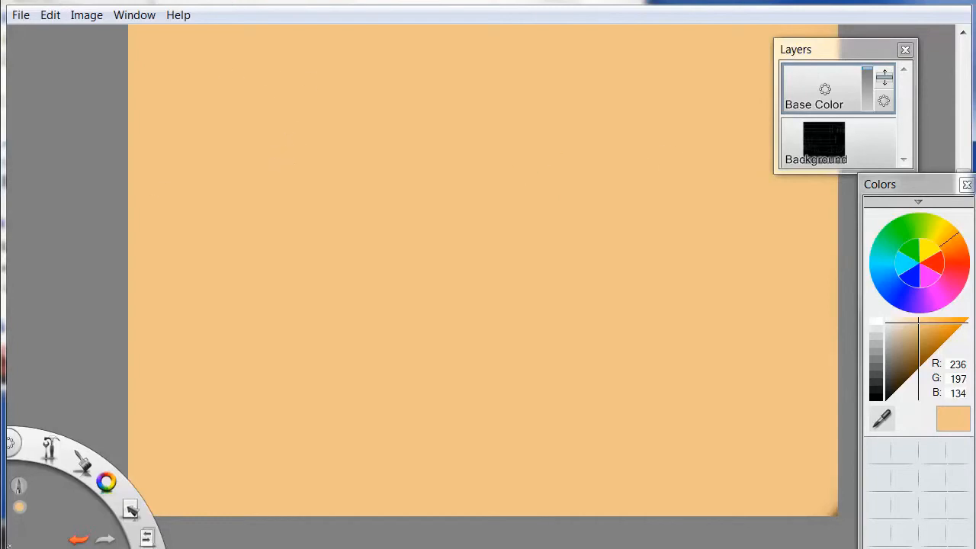
key("v")
left_click_drag(318, 169, 350, 183)
left_click_drag(344, 137, 344, 47)
left_click(378, 41)
key("space")
left_click_drag(286, 85, 223, 436)
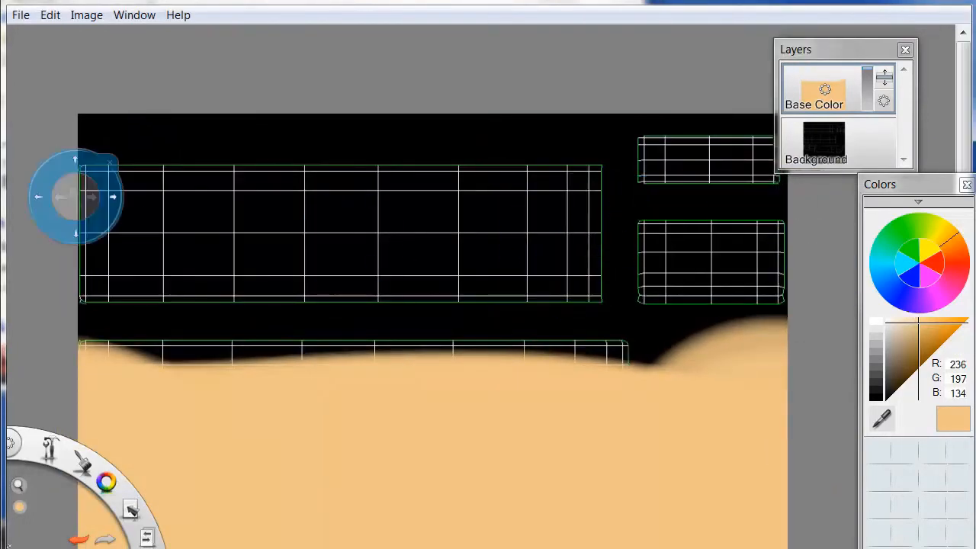
mouse_move(164, 145)
left_mouse_down()
mouse_move(157, 135)
mouse_move(188, 264)
mouse_move(645, 312)
mouse_move(635, 173)
left_mouse_up()
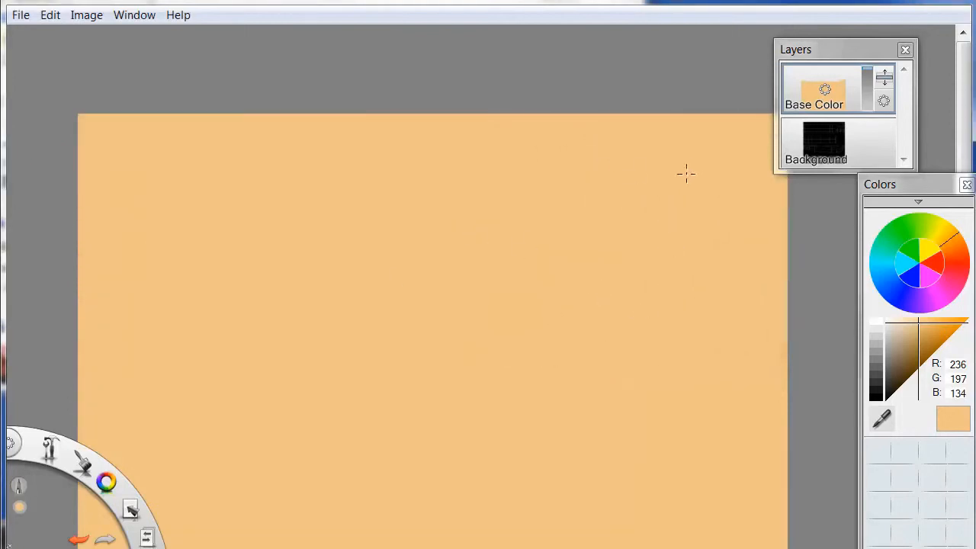
- Place the Background template layer above Base Color in Add blend mode, with a new empty layer beneath both
mouse_move(851, 90)
left_mouse_down()
mouse_move(856, 142)
mouse_move(860, 97)
left_mouse_up()
left_click(843, 143)
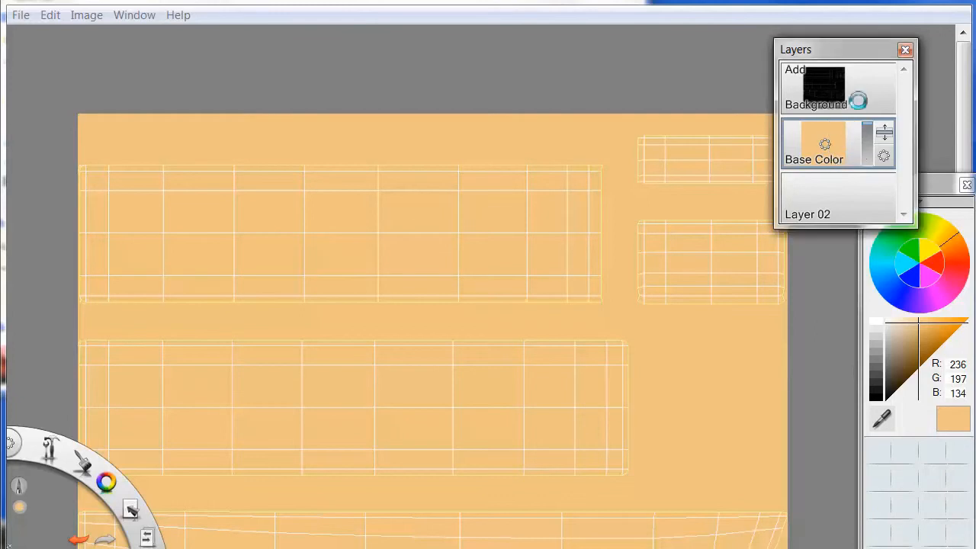
left_click(860, 104)
left_click(878, 105)
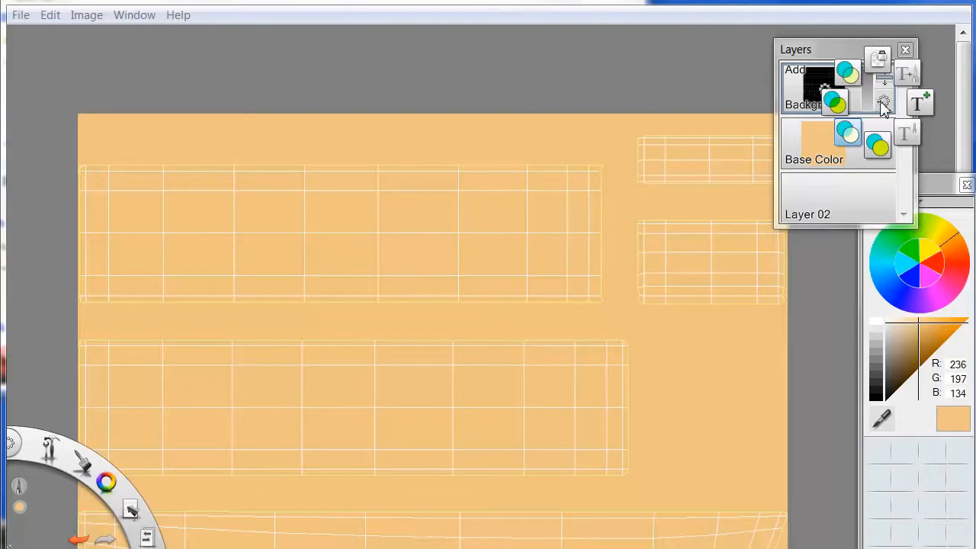
left_click(878, 146)
- Set the Base Color layer's blend mode to Add
left_click(865, 154)
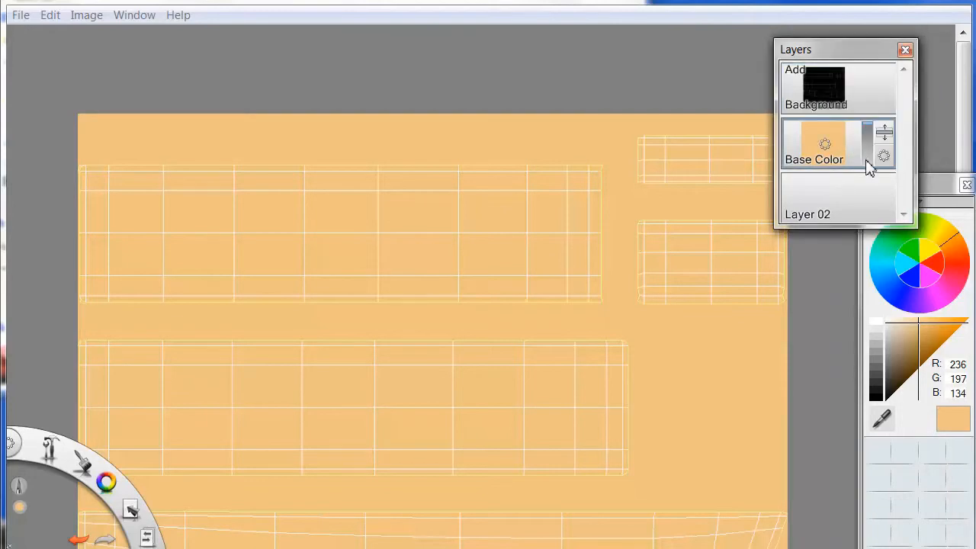
left_click(876, 163)
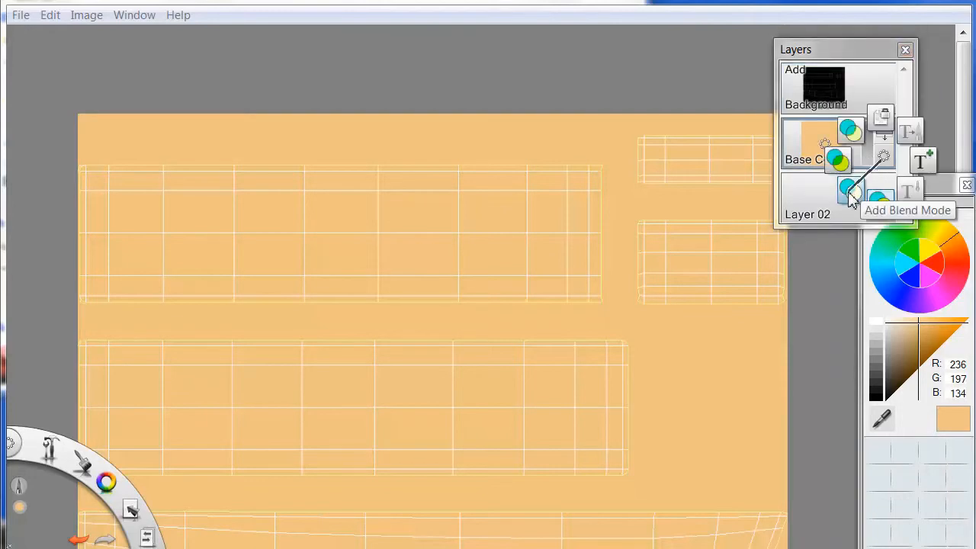
left_click(850, 195)
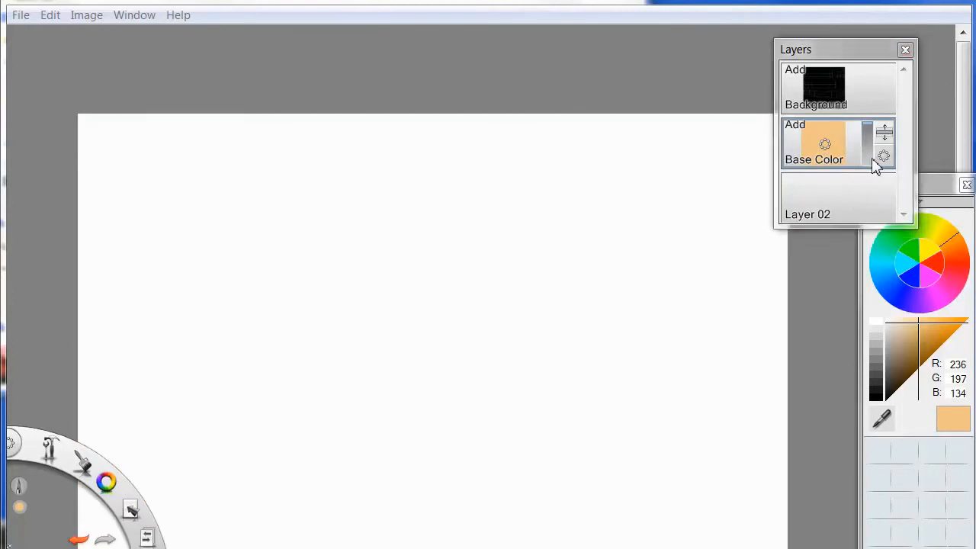
- Set the Base Color layer's blend mode to Multiply so the UV lines show over the light orange
left_click(869, 173)
left_click(848, 183)
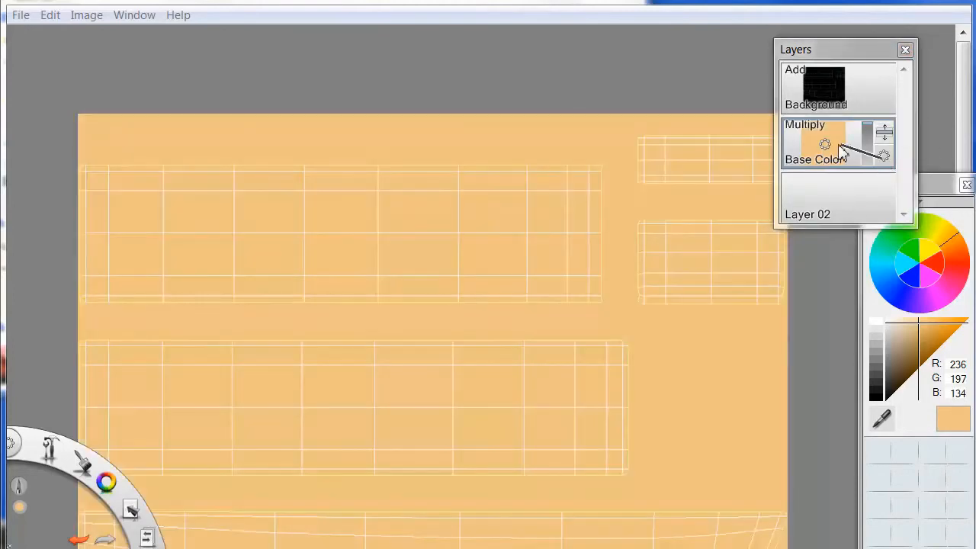
left_click(838, 152)
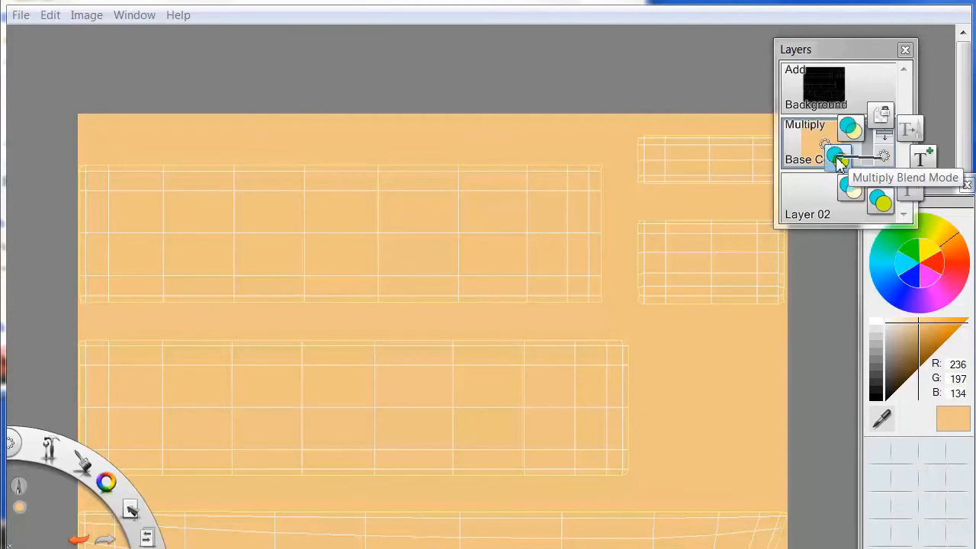
left_click(877, 161)
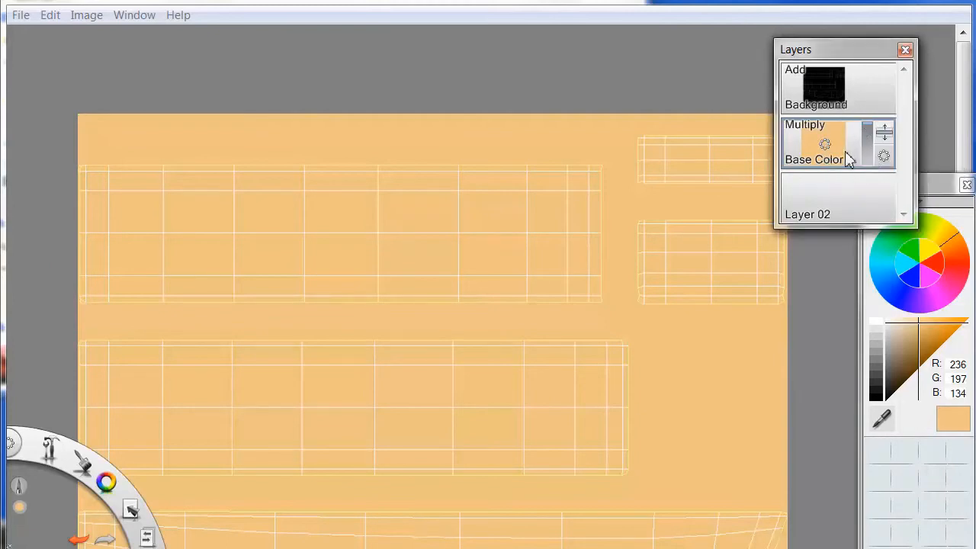
- Add a new empty layer between the Background and Base Color layers
left_click(853, 149)
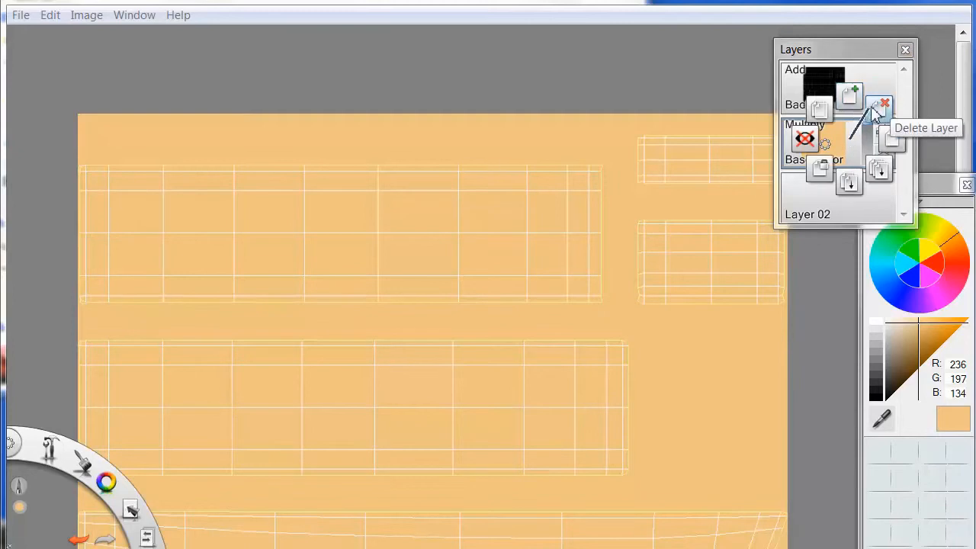
left_click(851, 96)
left_click(827, 156)
left_click(837, 157)
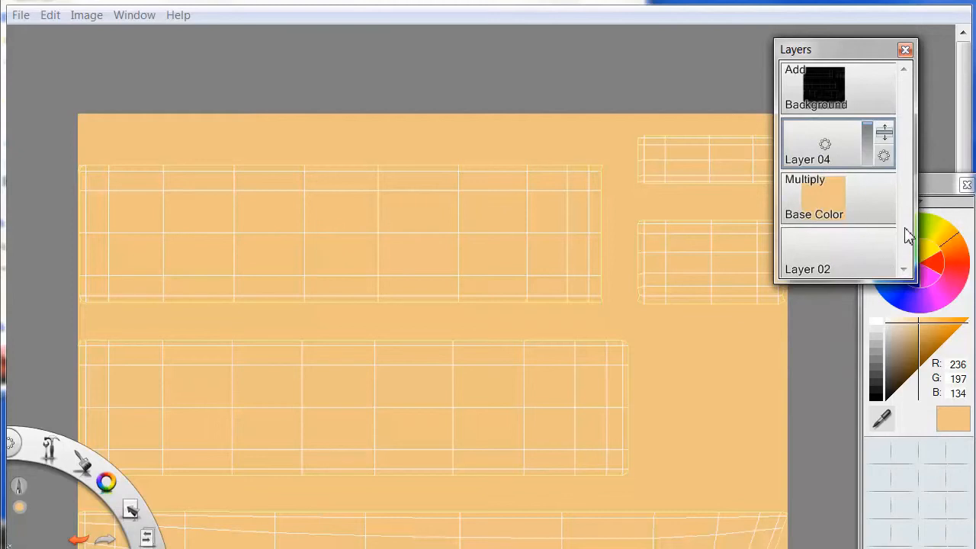
- Bring the Colors palette forward and choose a dark green of R 26, G 107, B 26
left_click(929, 226)
left_click_drag(922, 234, 906, 234)
left_click_drag(902, 297, 888, 282)
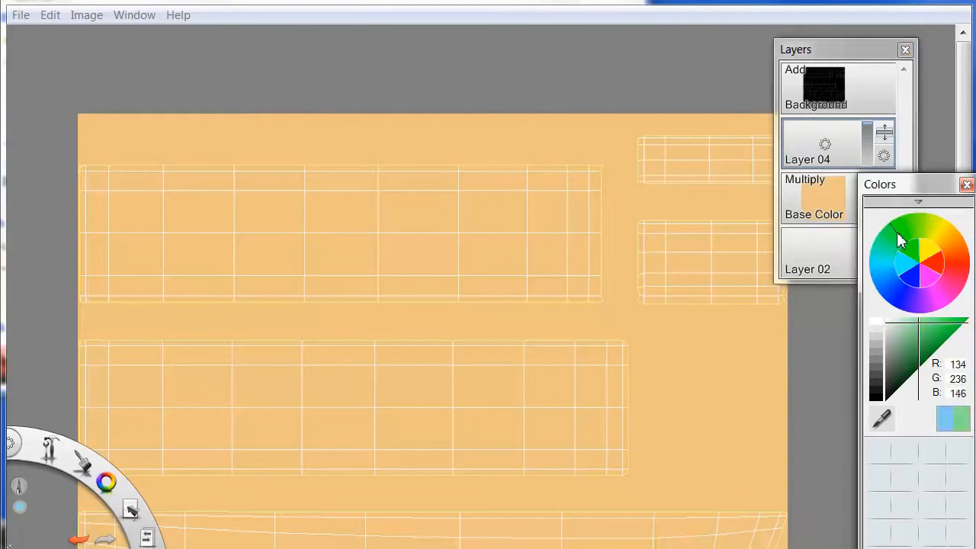
left_click(914, 254)
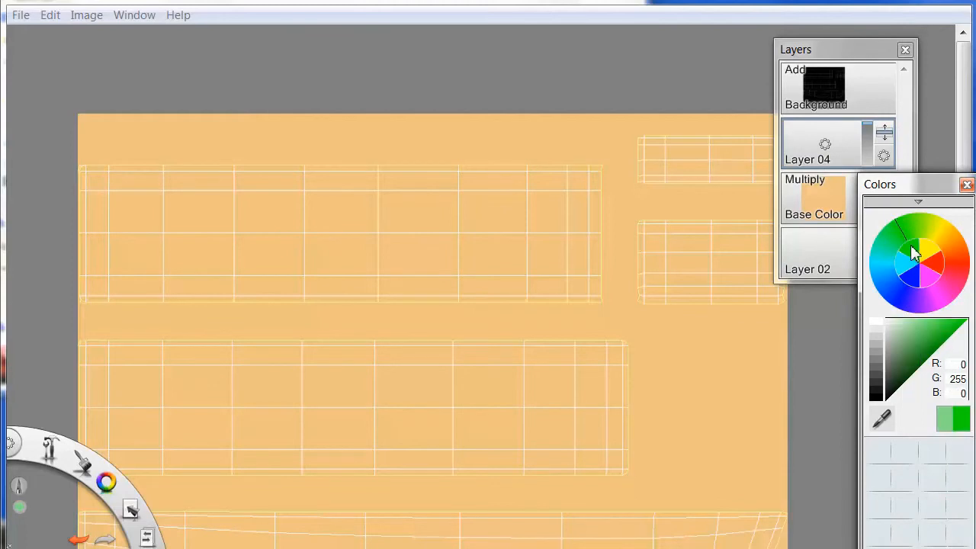
left_click_drag(918, 352, 915, 374)
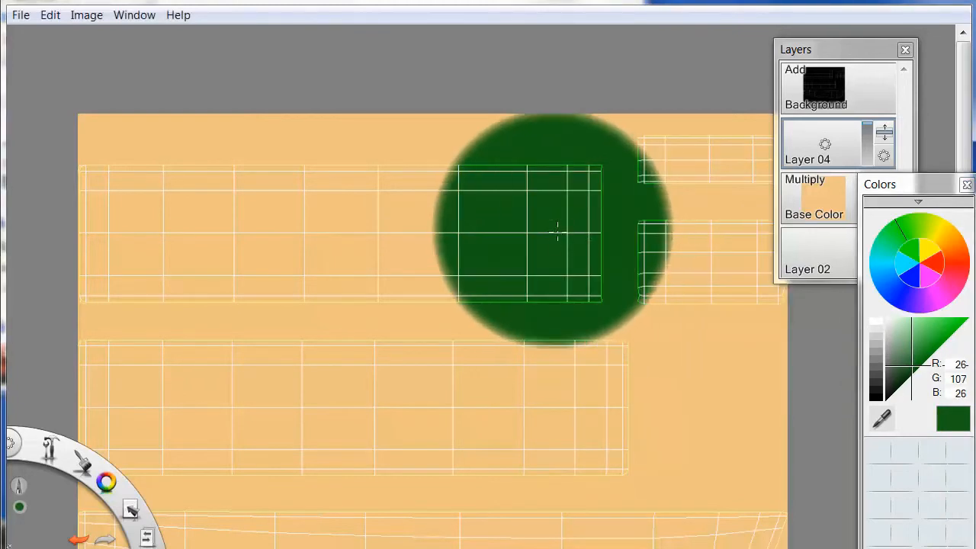
- Reduce the brush size and paint wavy dark green camouflage strokes over the long rectangular and small UV shells on the new layer
mouse_move(546, 239)
left_mouse_down()
mouse_move(526, 260)
mouse_move(470, 388)
mouse_move(497, 457)
left_mouse_up()
mouse_move(588, 218)
left_mouse_down()
mouse_move(535, 149)
mouse_move(423, 301)
mouse_move(372, 184)
mouse_move(259, 248)
mouse_move(157, 282)
mouse_move(99, 153)
mouse_move(156, 232)
left_mouse_up()
mouse_move(120, 338)
left_mouse_down()
mouse_move(244, 414)
mouse_move(294, 468)
mouse_move(437, 361)
mouse_move(525, 399)
mouse_move(588, 404)
mouse_move(656, 438)
mouse_move(657, 366)
left_mouse_up()
left_click_drag(652, 228, 690, 316)
mouse_move(720, 223)
left_mouse_down()
mouse_move(752, 274)
mouse_move(799, 299)
left_mouse_up()
left_click_drag(690, 135, 639, 174)
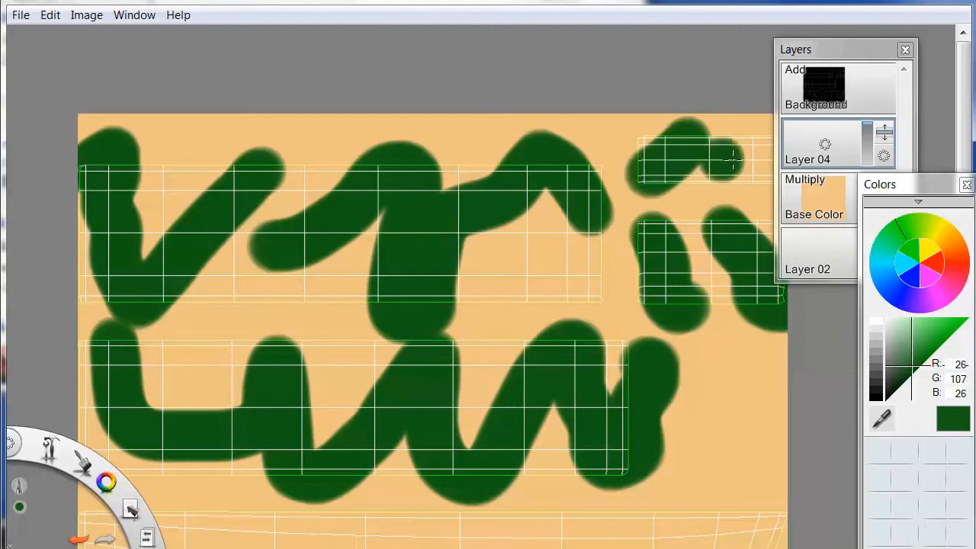
left_click_drag(662, 207, 642, 236)
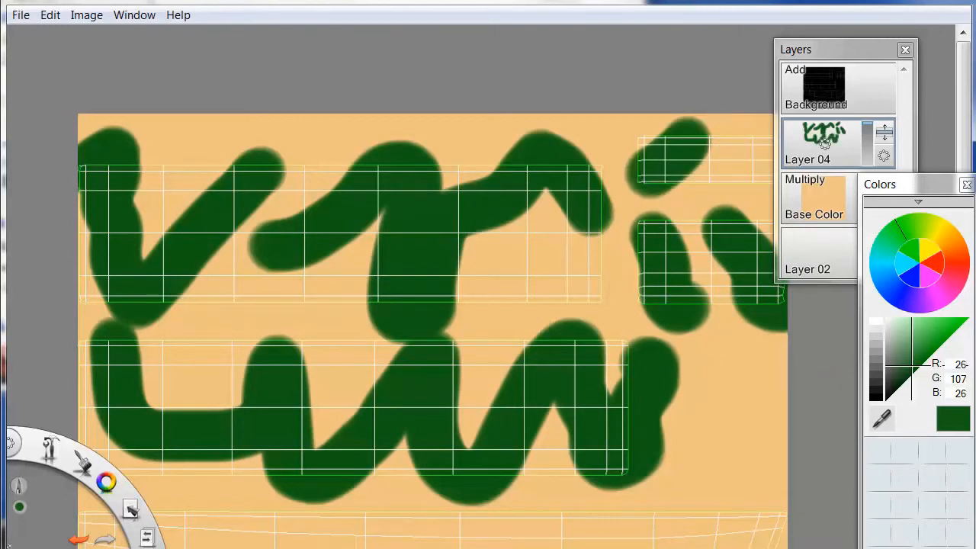
- Paint a dark green stroke over the bare end of the uppermost small UV shell
key("space")
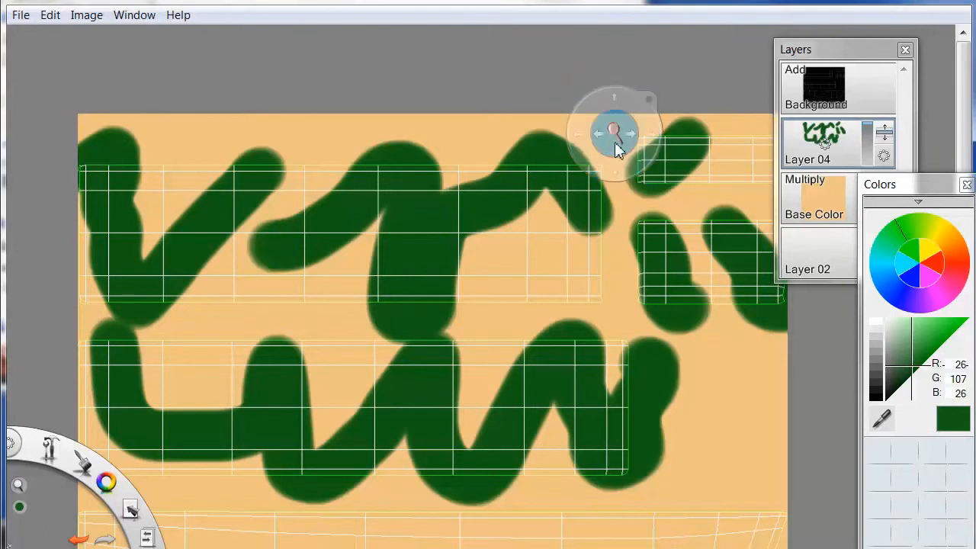
left_click_drag(583, 134, 541, 106)
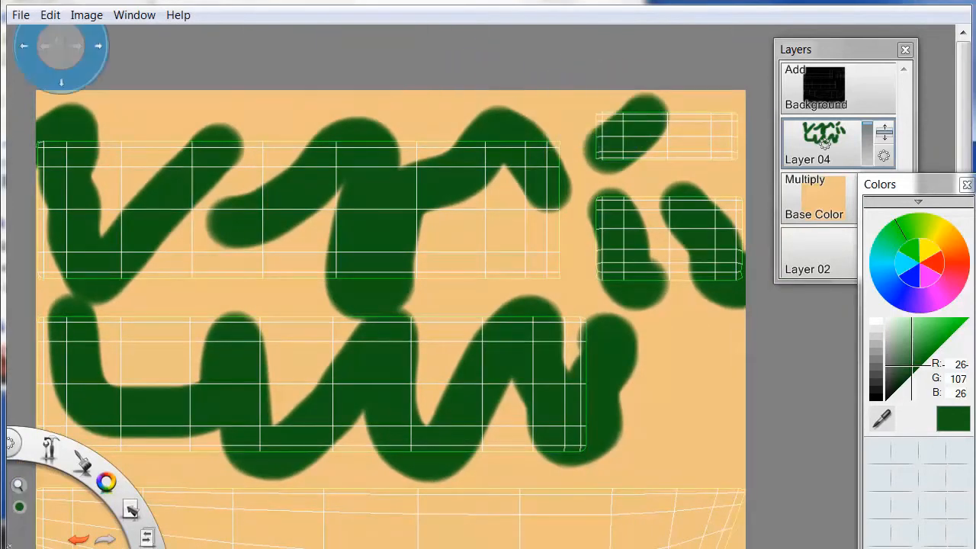
left_click_drag(698, 104, 734, 144)
left_click_drag(683, 259, 676, 303)
key("ctrl+z")
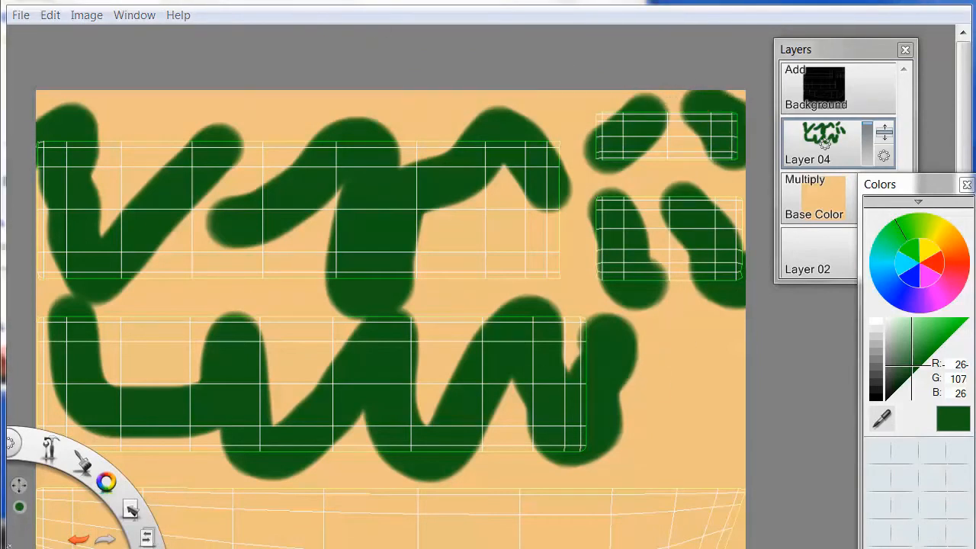
- Paint wavy dark green camouflage strokes across both curved side UV shells in the lower half of the canvas
key("space")
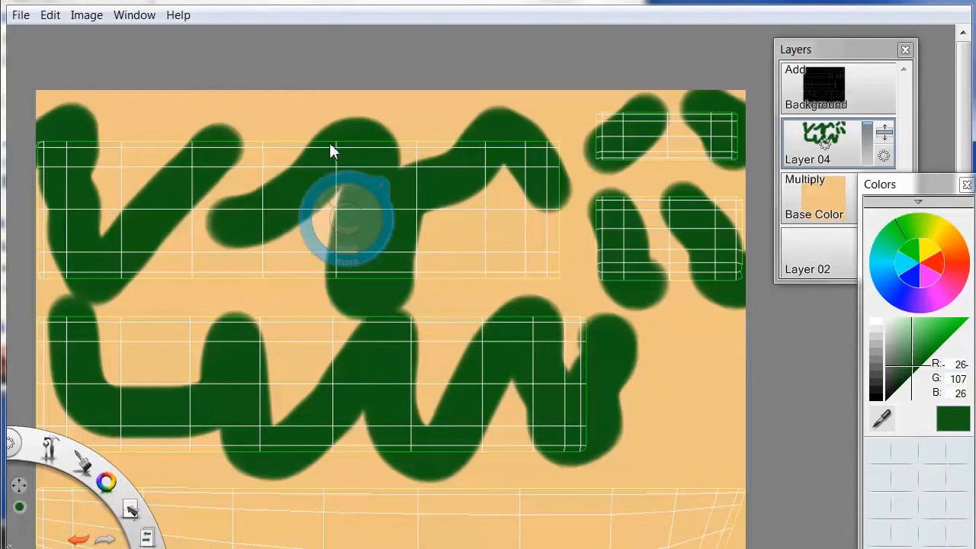
left_click_drag(342, 94, 363, 0)
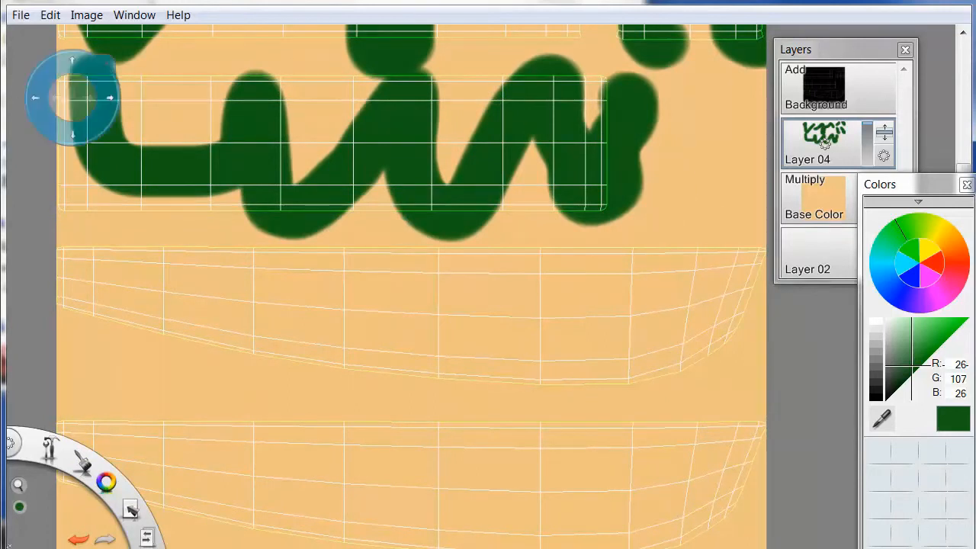
mouse_move(84, 244)
left_mouse_down()
mouse_move(90, 301)
mouse_move(253, 379)
left_mouse_up()
mouse_move(356, 283)
left_mouse_down()
mouse_move(427, 400)
mouse_move(488, 406)
left_mouse_up()
mouse_move(551, 251)
left_mouse_down()
mouse_move(628, 399)
mouse_move(743, 348)
mouse_move(697, 252)
mouse_move(728, 232)
left_mouse_up()
left_click(192, 458)
mouse_move(134, 421)
left_mouse_down()
mouse_move(153, 497)
mouse_move(194, 520)
left_mouse_up()
mouse_move(320, 432)
left_mouse_down()
mouse_move(366, 532)
mouse_move(449, 546)
mouse_move(566, 540)
mouse_move(568, 454)
mouse_move(614, 496)
mouse_move(686, 512)
mouse_move(745, 497)
mouse_move(763, 408)
left_mouse_up()
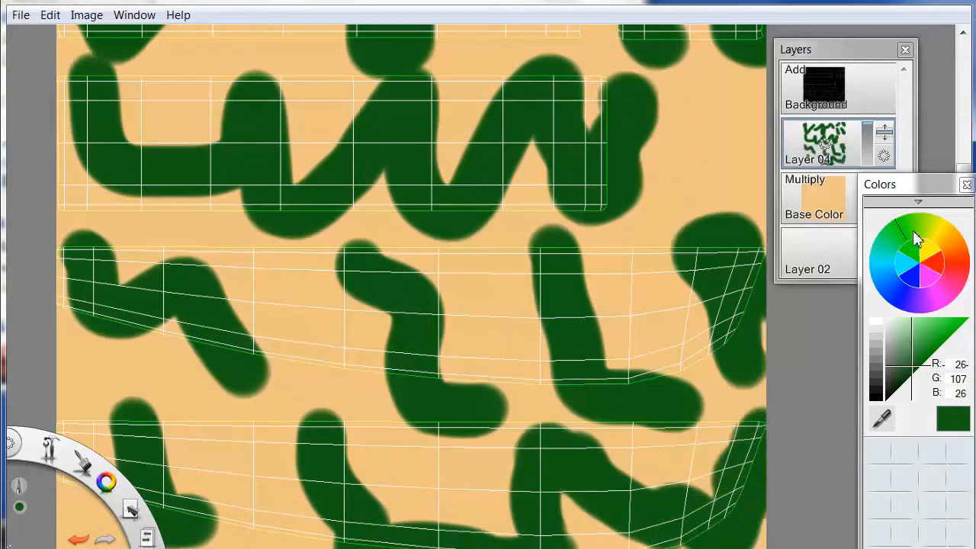
- Choose a brown of R 125, G 88, B 12 and paint camouflage strokes beside the green on the upper curved shell
left_click(958, 245)
left_click_drag(928, 337, 921, 359)
mouse_move(224, 275)
left_mouse_down()
mouse_move(126, 253)
mouse_move(168, 243)
mouse_move(246, 291)
mouse_move(291, 364)
left_mouse_up()
mouse_move(326, 267)
left_mouse_down()
mouse_move(381, 348)
mouse_move(377, 400)
left_mouse_up()
left_click_drag(427, 265, 484, 393)
left_click_drag(517, 242, 543, 373)
mouse_move(585, 247)
left_mouse_down()
mouse_move(609, 336)
mouse_move(649, 385)
left_mouse_up()
left_click(681, 259)
left_click_drag(681, 259, 726, 375)
- Paint brown camouflage patches between the green strokes on the lower long rectangular UV shell
left_click_drag(590, 73, 583, 128)
left_click_drag(469, 69, 448, 168)
mouse_move(301, 76)
left_mouse_down()
mouse_move(305, 169)
mouse_move(373, 80)
left_mouse_up()
left_click(144, 96)
left_click_drag(143, 134, 156, 141)
left_click_drag(363, 207, 385, 211)
- Paint brown camouflage strokes beside the green on the lowest curved UV shell
left_click_drag(183, 404, 218, 503)
mouse_move(335, 412)
left_mouse_down()
mouse_move(365, 474)
mouse_move(406, 505)
left_mouse_up()
left_click_drag(584, 455, 743, 495)
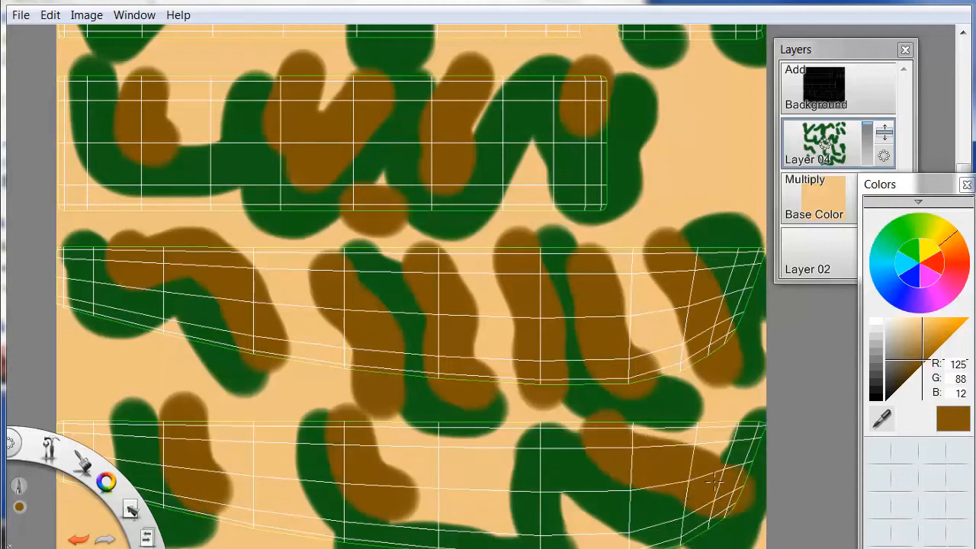
- Paint brown camouflage patches on the topmost long rectangular UV shell and on the two small shells beside it
left_click(739, 143)
left_click_drag(303, 126, 280, 416)
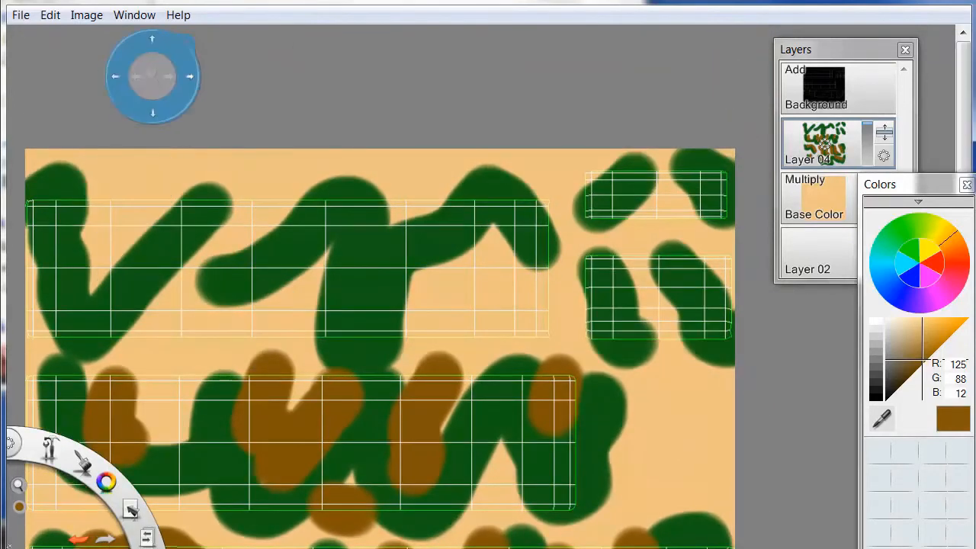
left_click_drag(131, 161, 87, 280)
mouse_move(297, 273)
left_mouse_down()
mouse_move(314, 259)
mouse_move(254, 339)
left_mouse_up()
mouse_move(488, 259)
left_mouse_down()
mouse_move(512, 294)
mouse_move(542, 304)
mouse_move(486, 335)
left_mouse_up()
left_click_drag(644, 263, 641, 277)
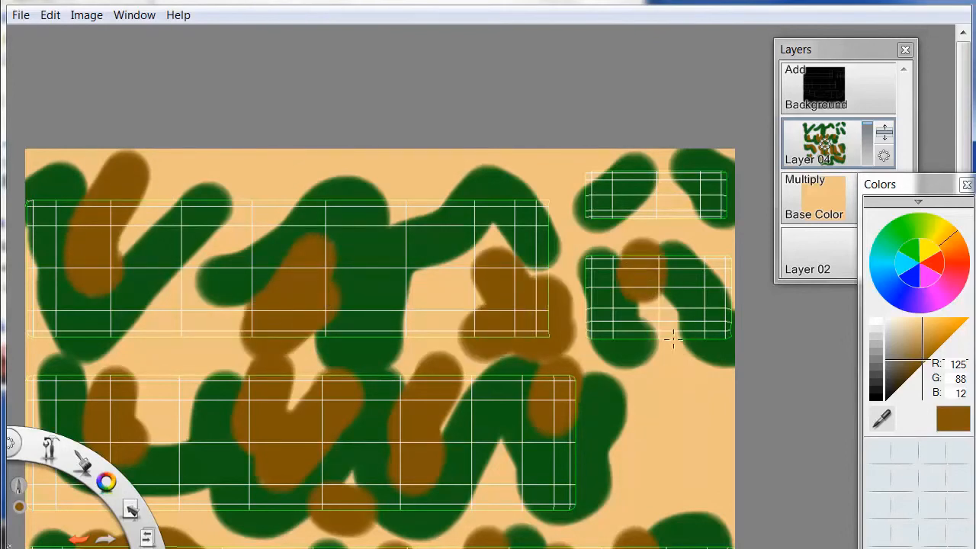
left_click(671, 340)
left_click(684, 203)
left_click_drag(686, 203, 638, 232)
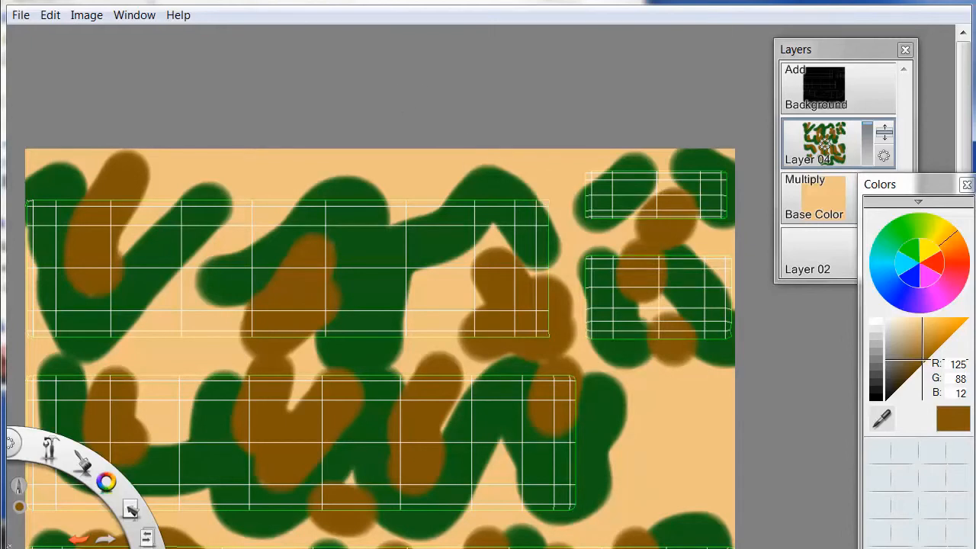
- Move the Colors palette clear of the Layers list and lower the Background layer's opacity to zero to hide the UV lines
left_click_drag(449, 1, 449, 0)
left_click(704, 285)
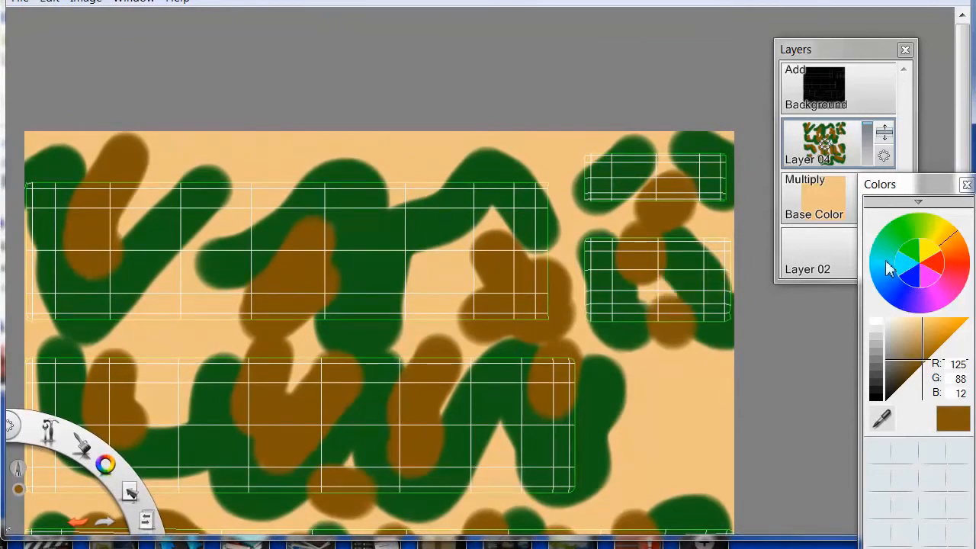
left_click_drag(912, 192, 890, 275)
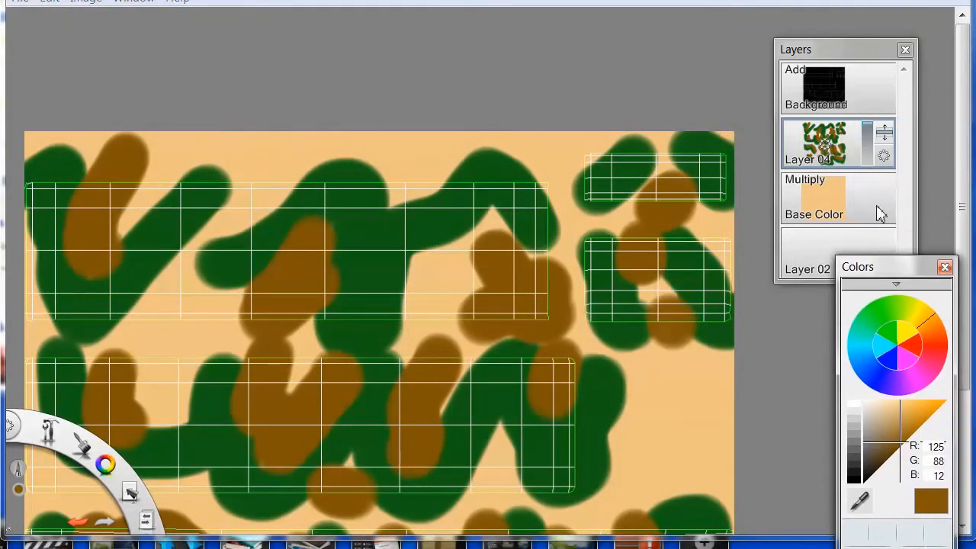
left_click(855, 109)
left_click_drag(867, 72, 873, 133)
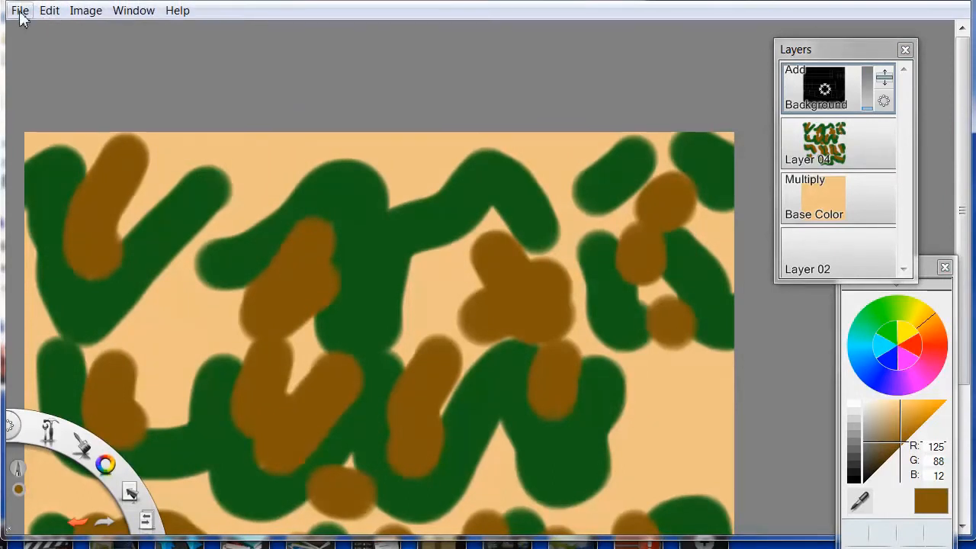
- Save a copy of the painted texture in the Stapler folder as a JPEG named Stappler, at High quality 75
left_click(20, 12)
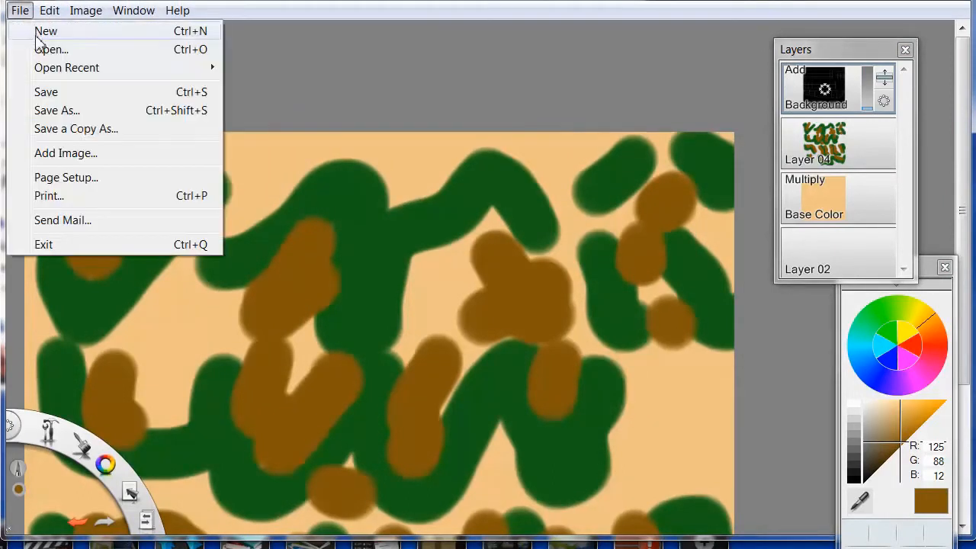
left_click(76, 129)
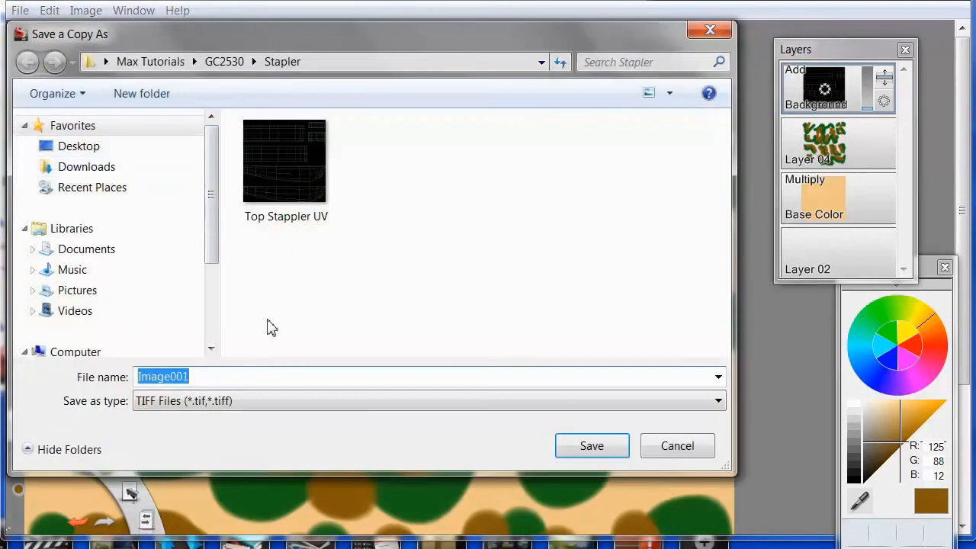
left_click(202, 407)
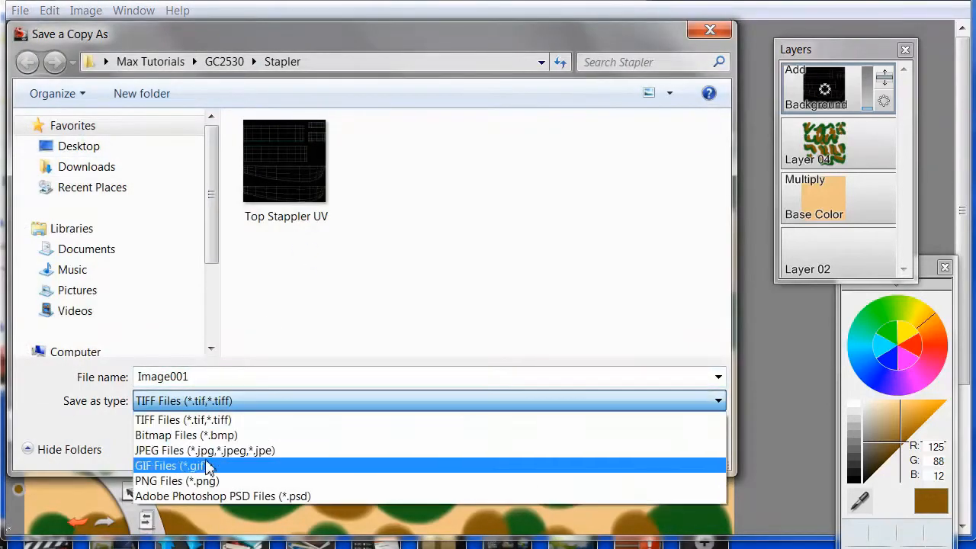
left_click(212, 450)
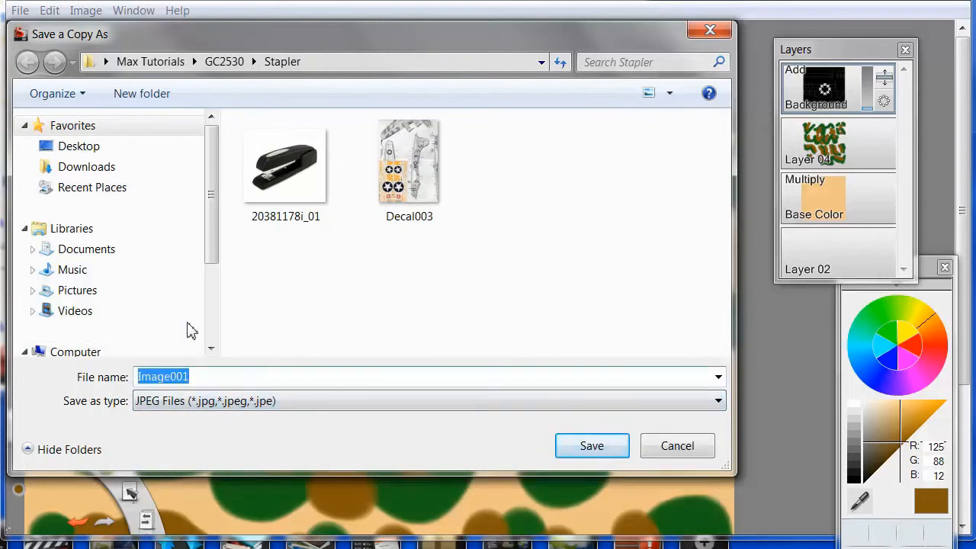
type("Staples")
key("BackSpace")
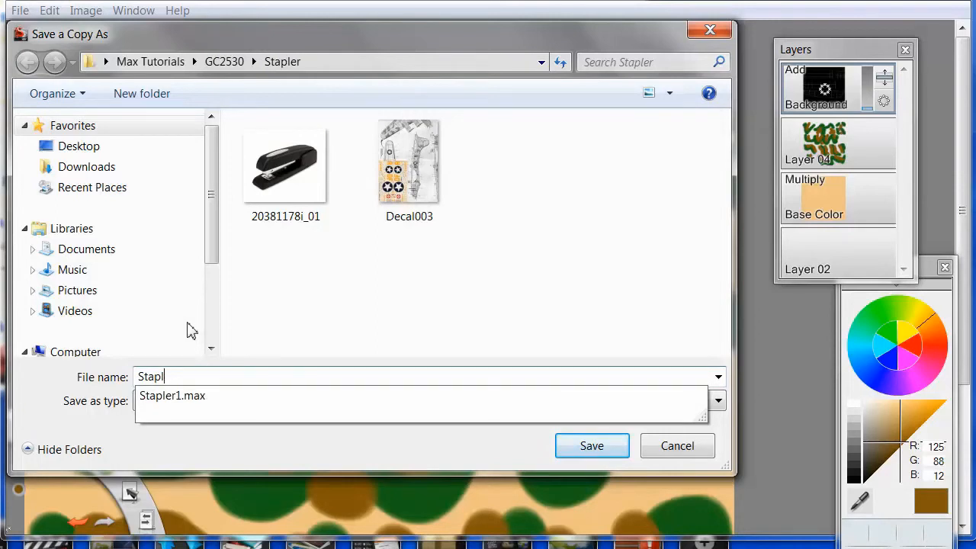
key("BackSpace")
type("pler")
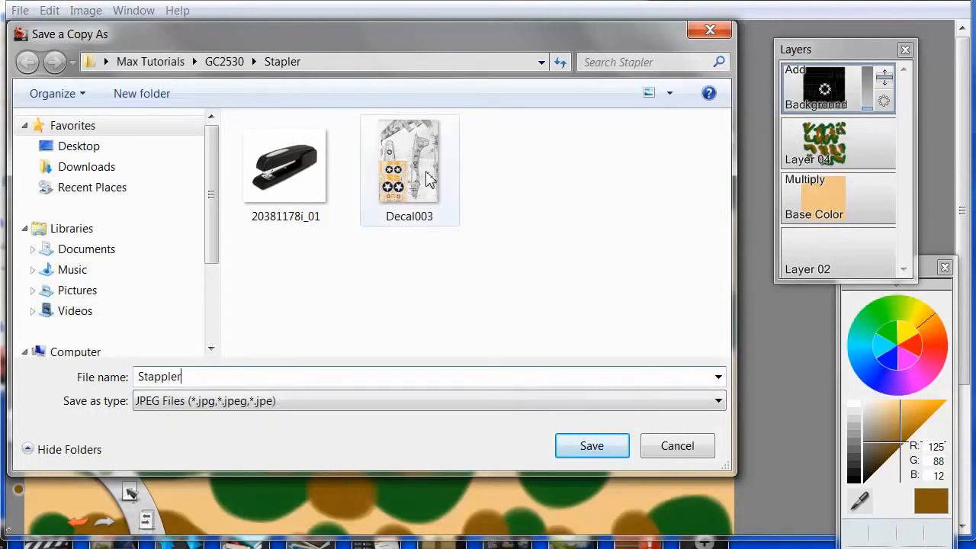
left_click(581, 449)
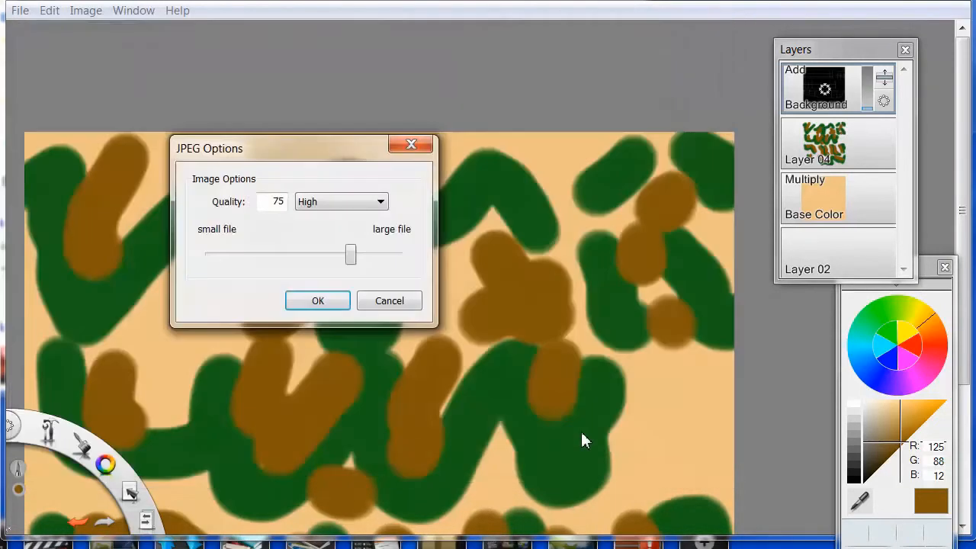
left_click(327, 303)
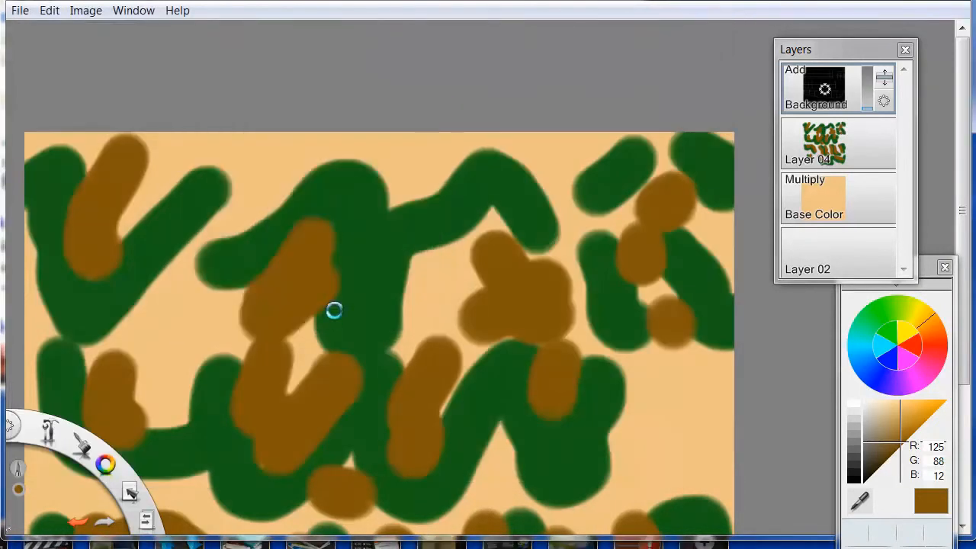
- Switch to 3ds Max and close the Render UVs, Edit UVWs and Render Map windows
left_click(893, 0)
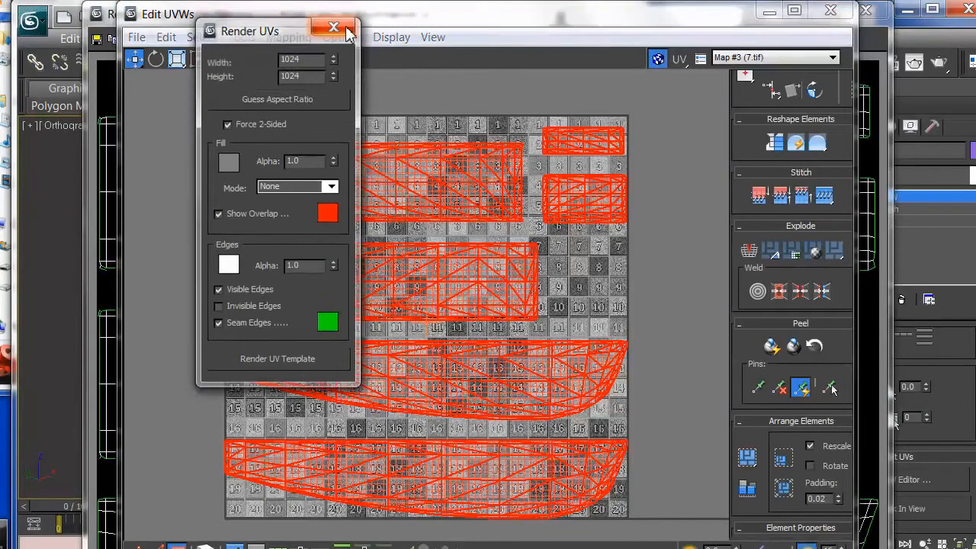
left_click(334, 28)
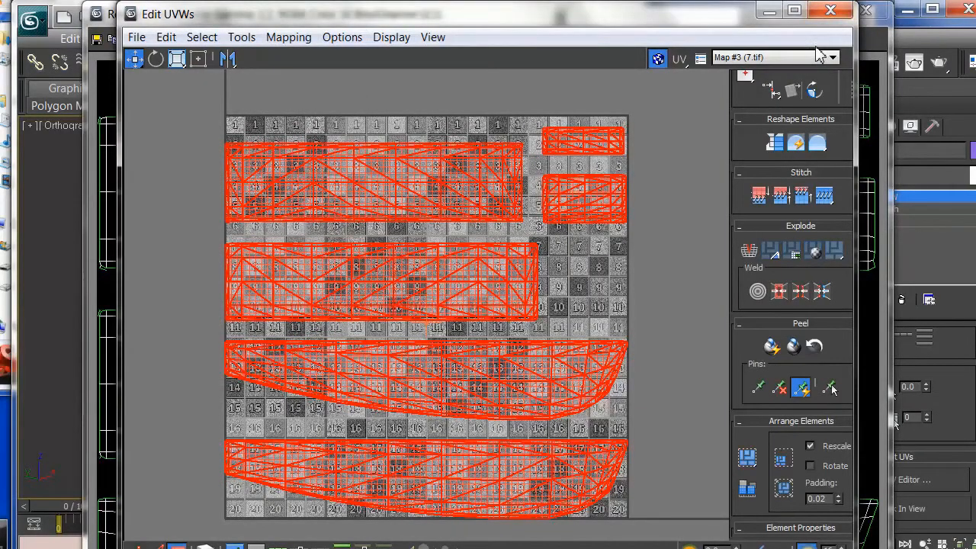
left_click(833, 11)
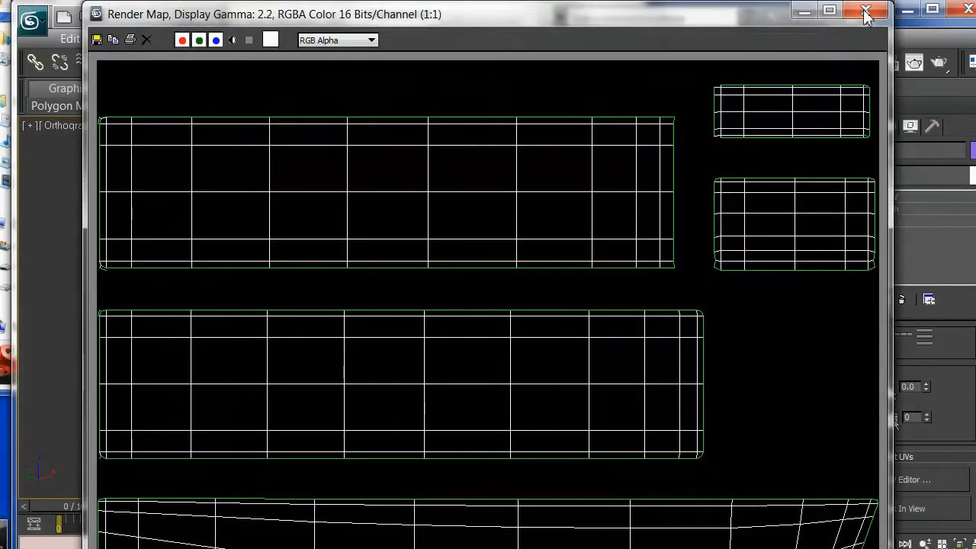
left_click(864, 21)
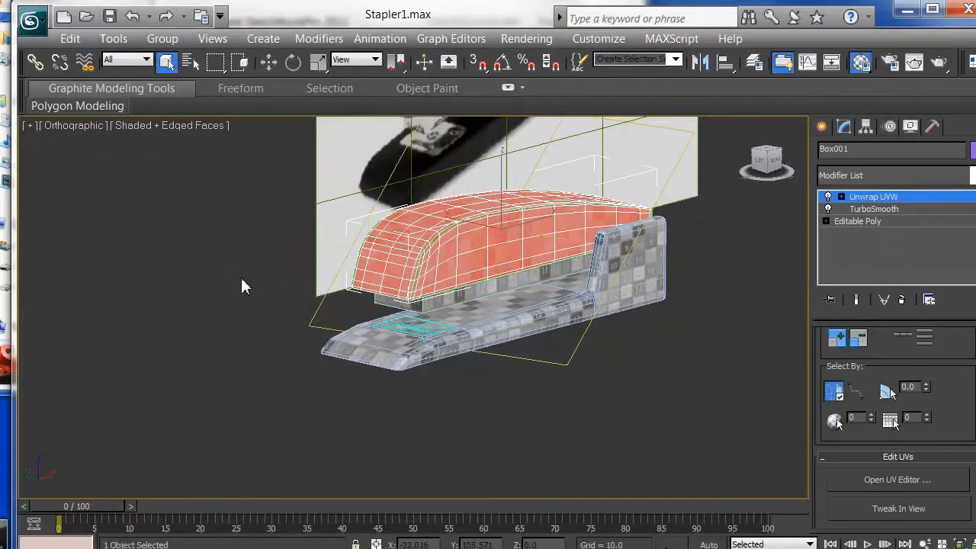
- Open the Material Editor, choose the unused third sample slot and assign a Bitmap map to its Diffuse color
key("m")
left_click(562, 111)
left_click_drag(503, 14, 231, 17)
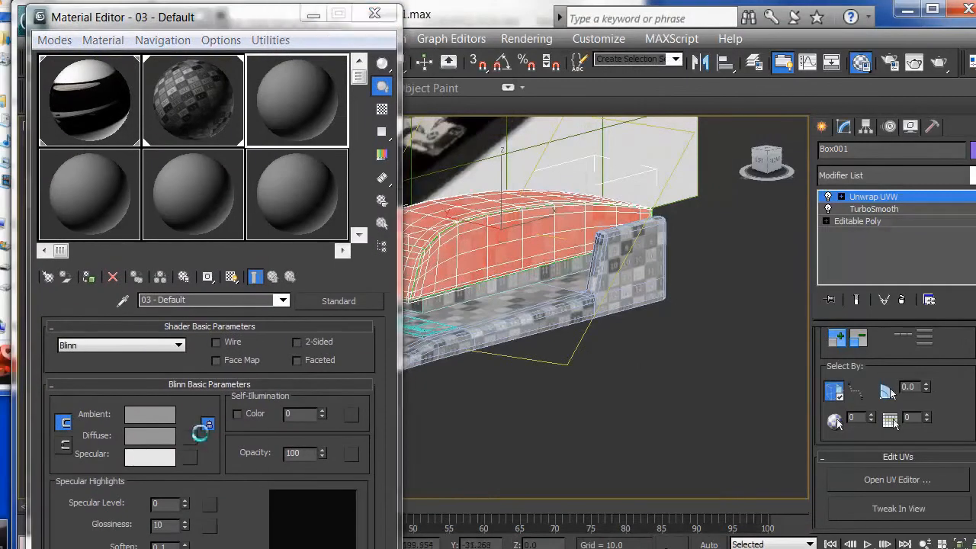
left_click(189, 436)
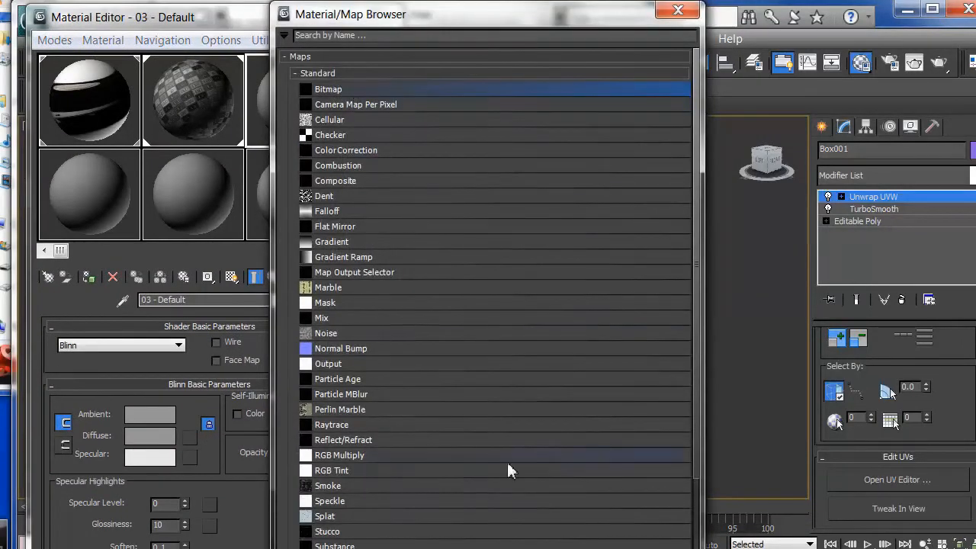
double_click(323, 93)
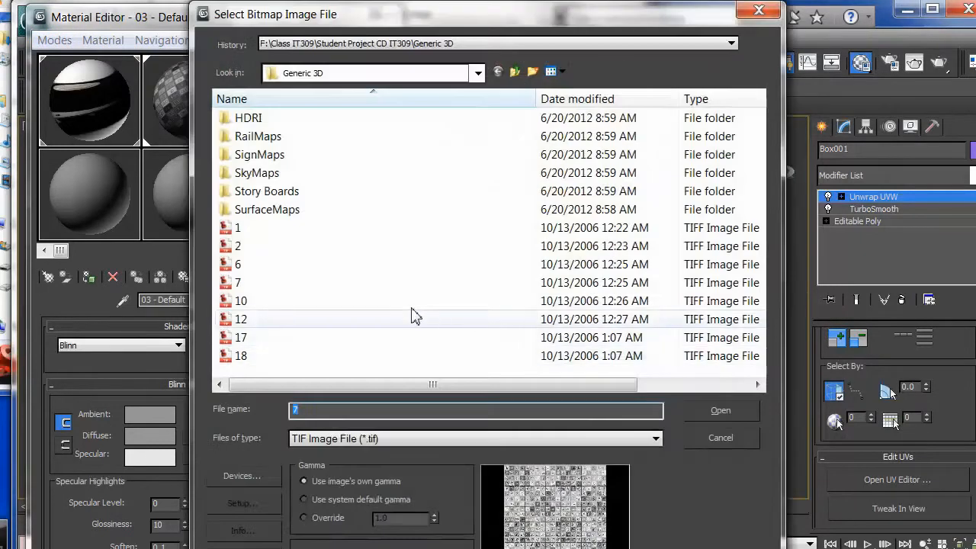
- Load the Stappler JPEG from the Max Tutorials > GC2530 > Stapler folder on the Desktop as the diffuse bitmap
double_click(458, 77)
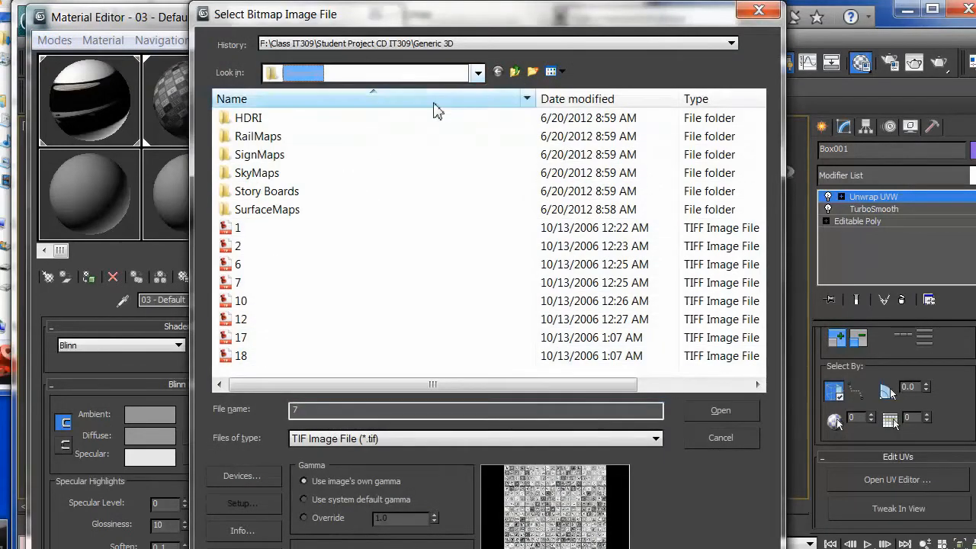
left_click(341, 81)
left_click(305, 92)
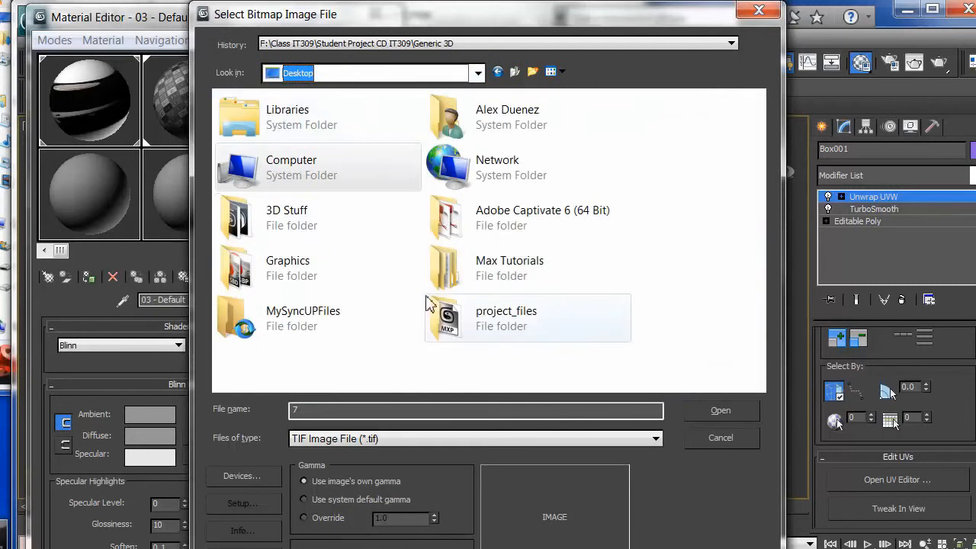
double_click(483, 266)
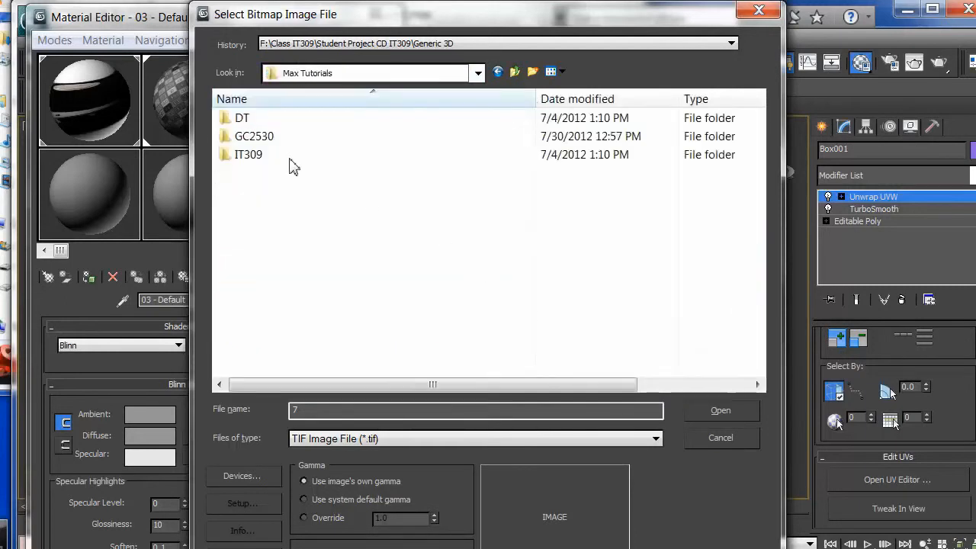
double_click(255, 139)
double_click(254, 264)
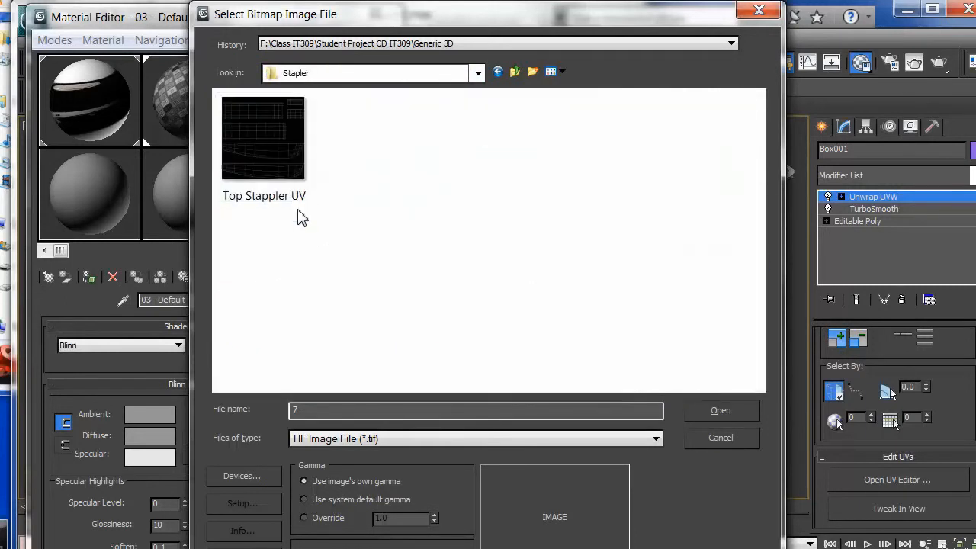
left_click(349, 438)
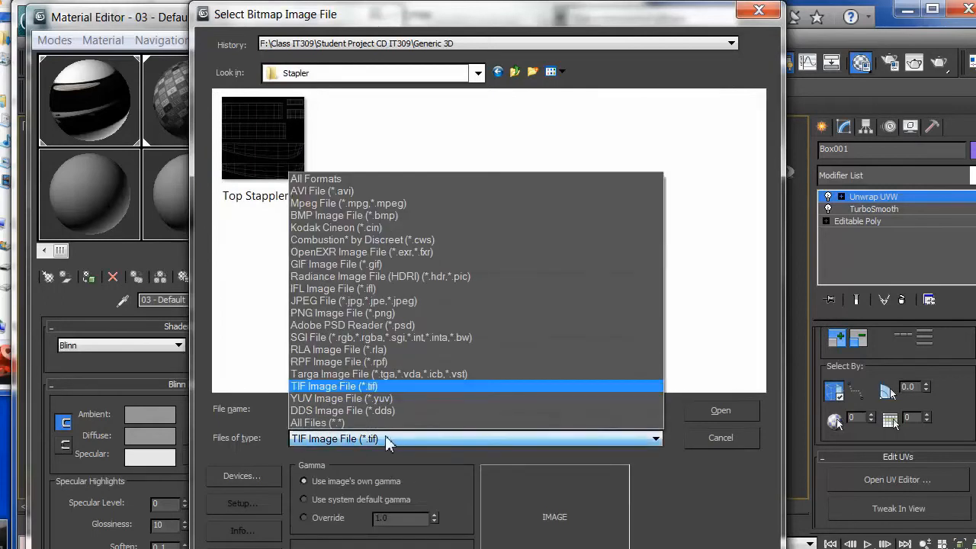
left_click(402, 301)
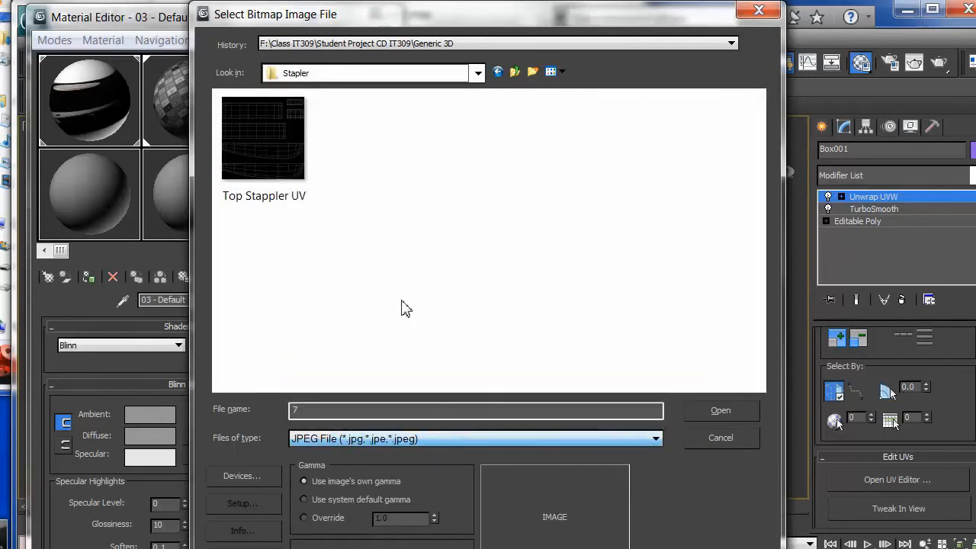
left_click(460, 183)
left_click(725, 410)
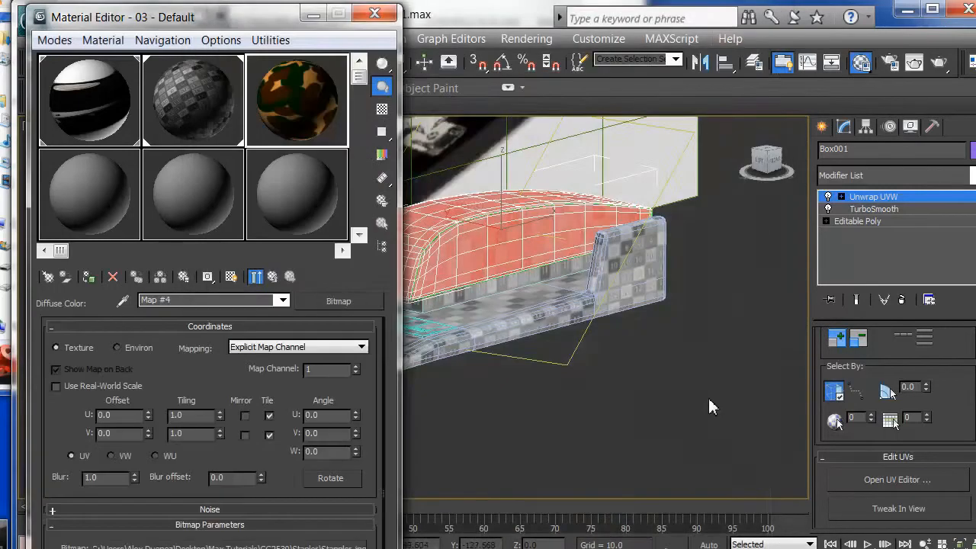
- Leave the Unwrap UVW sub-object selection and apply the camouflage material to the stapler's top cover
left_click_drag(250, 28, 179, 97)
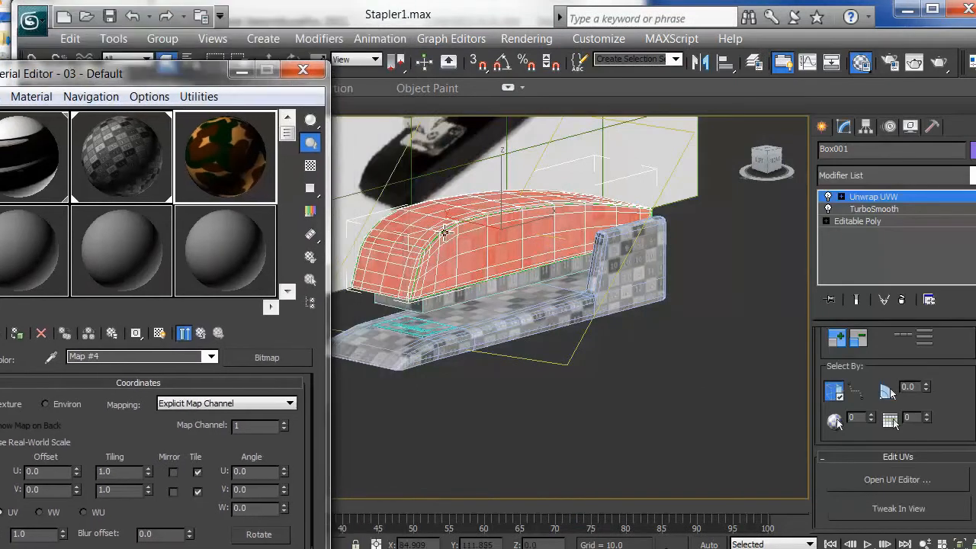
left_click(875, 199)
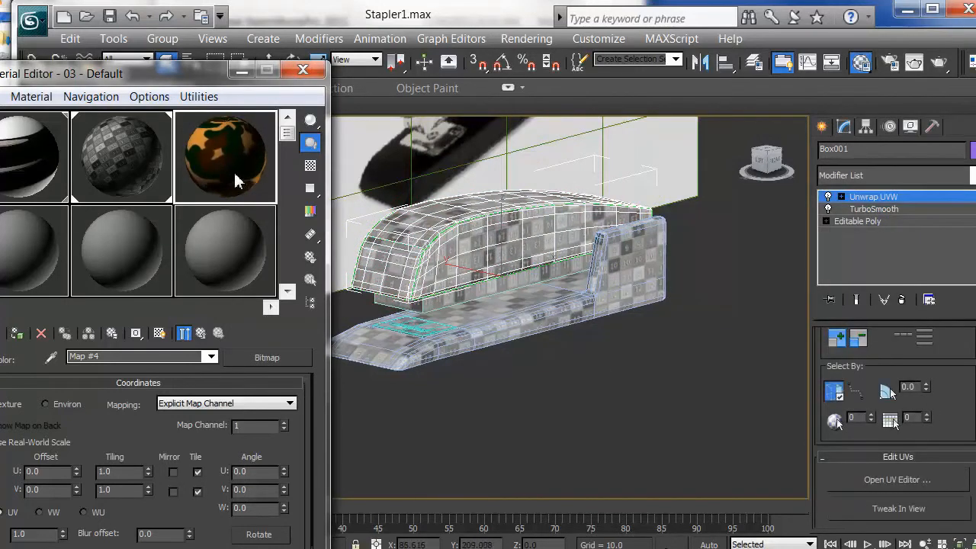
left_click_drag(436, 253, 432, 260)
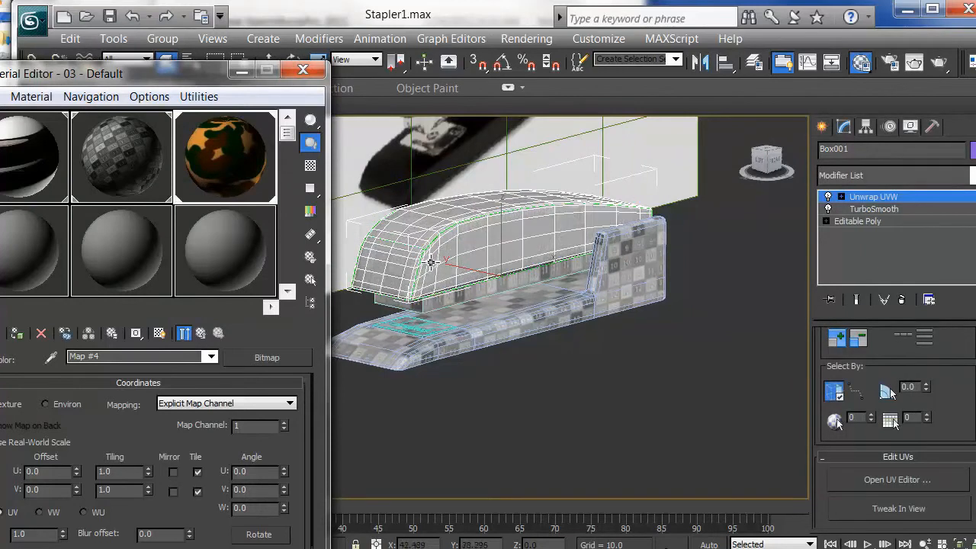
- Set the viewport to display Shaded Materials with Maps, keeping the Material Editor clear of the model
left_click_drag(186, 67, 188, 214)
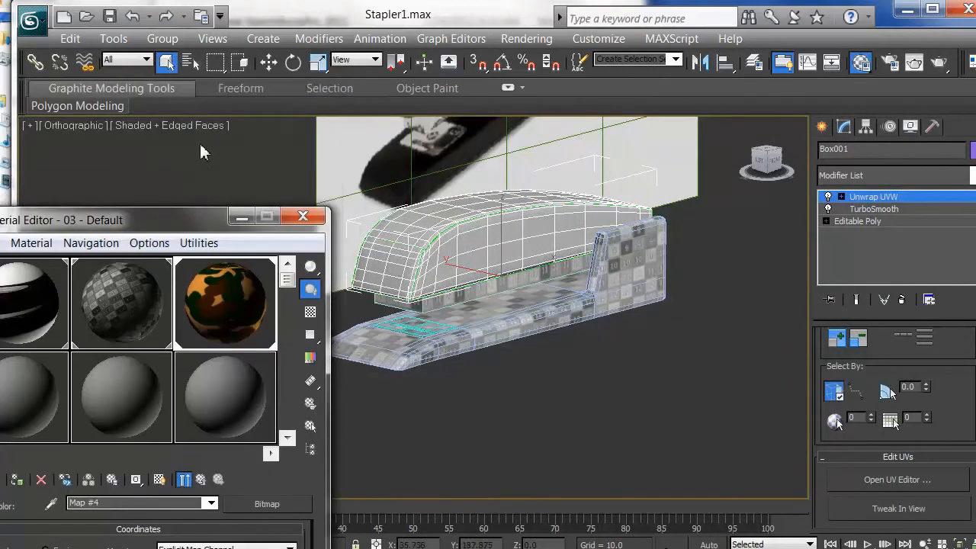
left_click(187, 127)
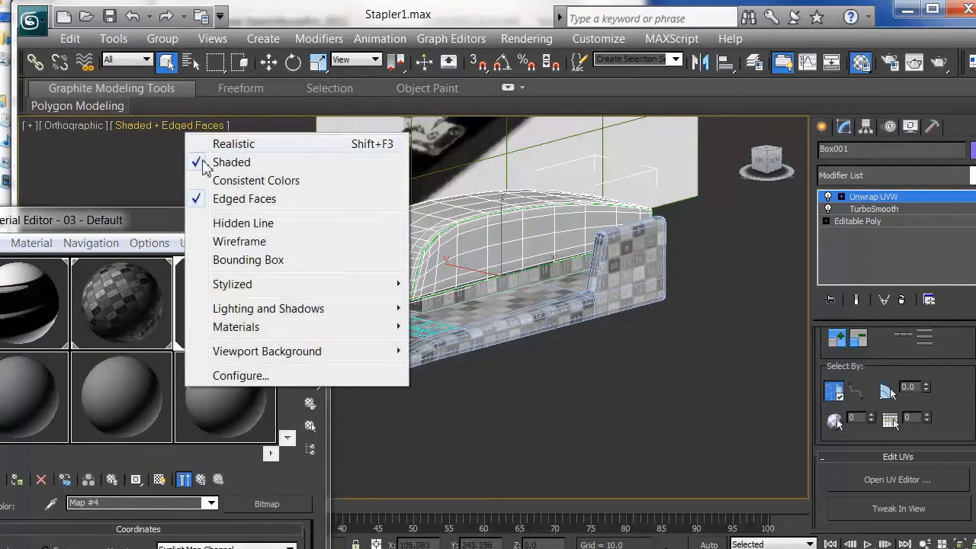
mouse_move(246, 327)
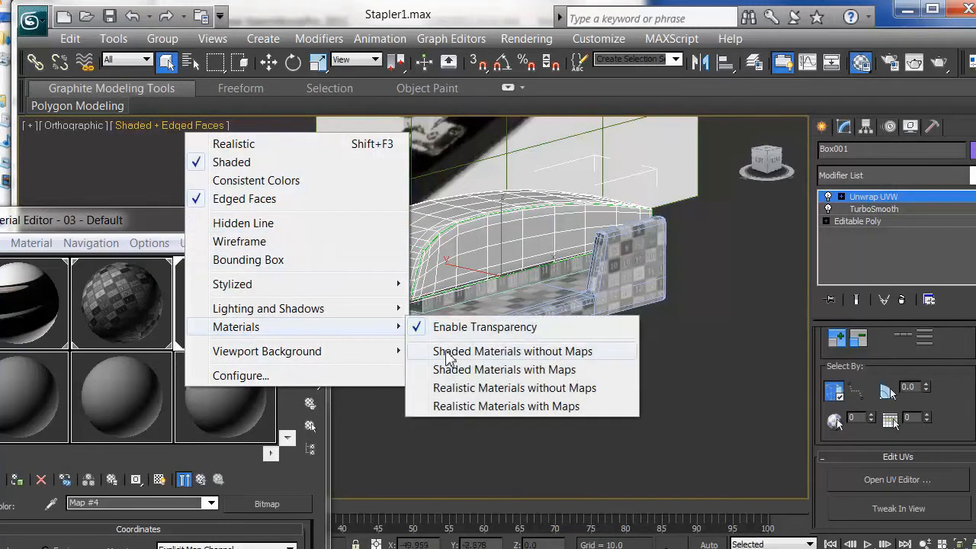
left_click(490, 372)
left_click_drag(208, 222, 132, 151)
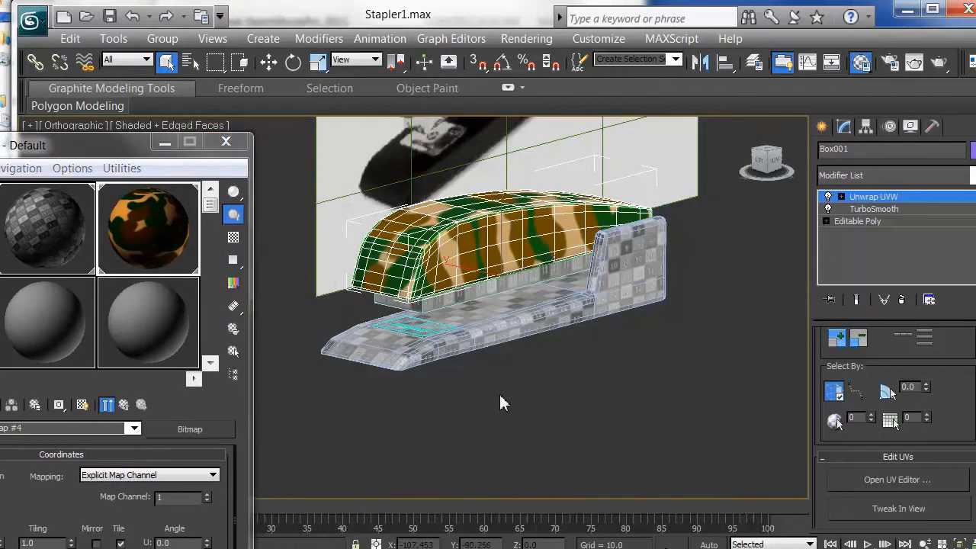
- Deselect the top cover and examine the camouflage along its upper and side edges up close
left_click(494, 324)
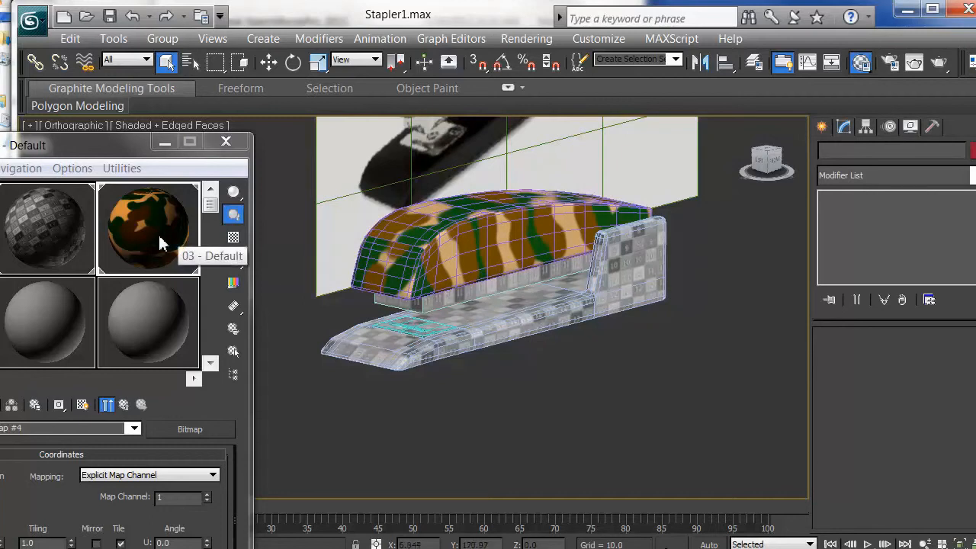
left_click_drag(122, 147, 166, 99)
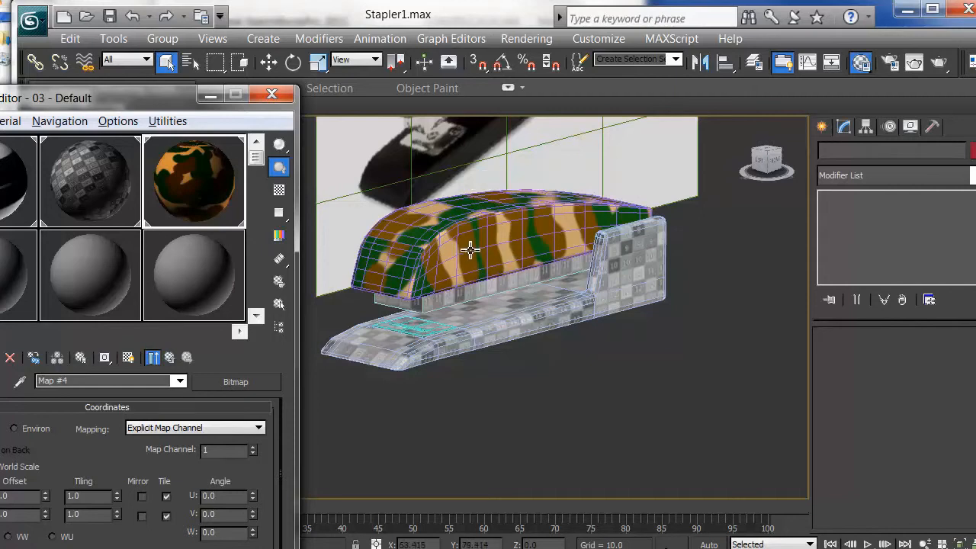
middle_click_drag(471, 252, 487, 242, "alt")
scroll(407, 324, "up", 8)
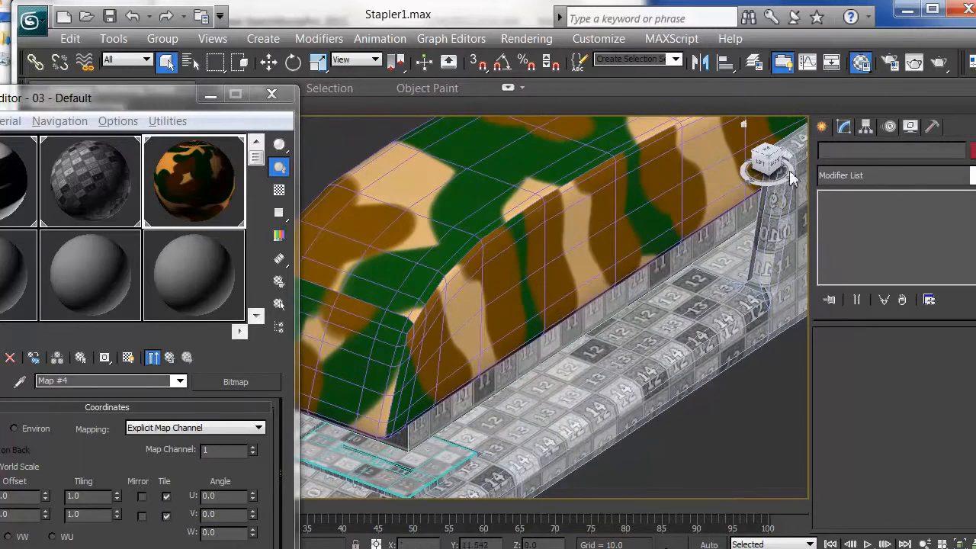
scroll(582, 214, "up", 4)
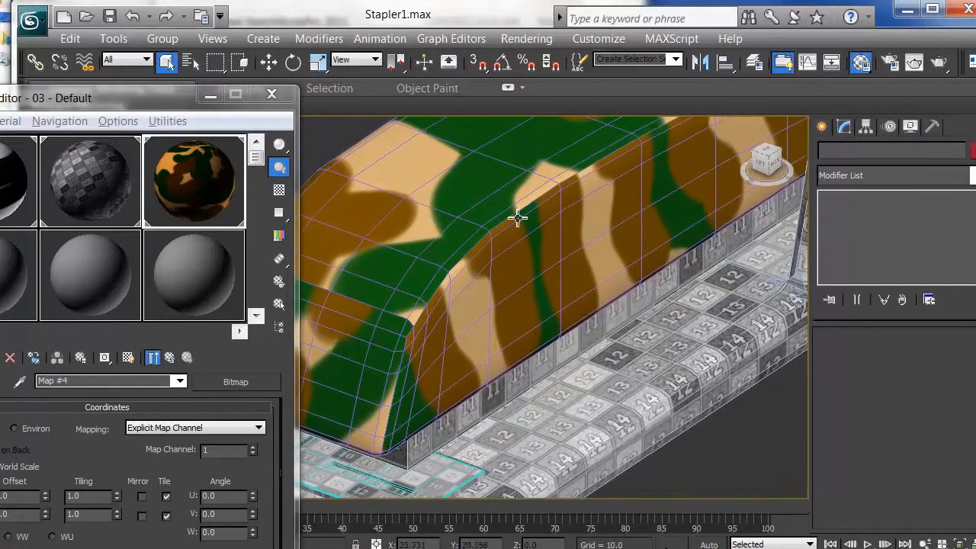
- Reselect the top cover, close the Material Editor and open the cover's unwrap in the UV Editor
left_click(451, 276)
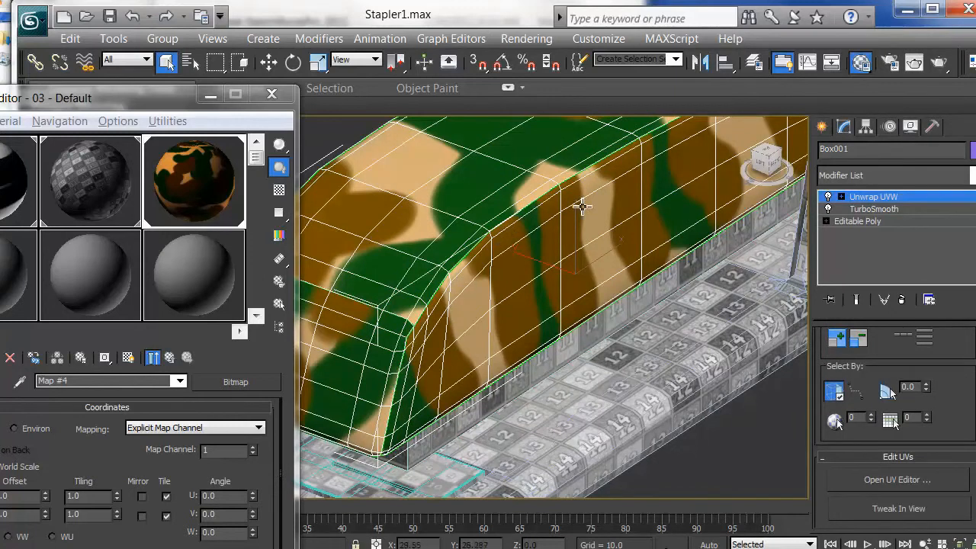
left_click(272, 93)
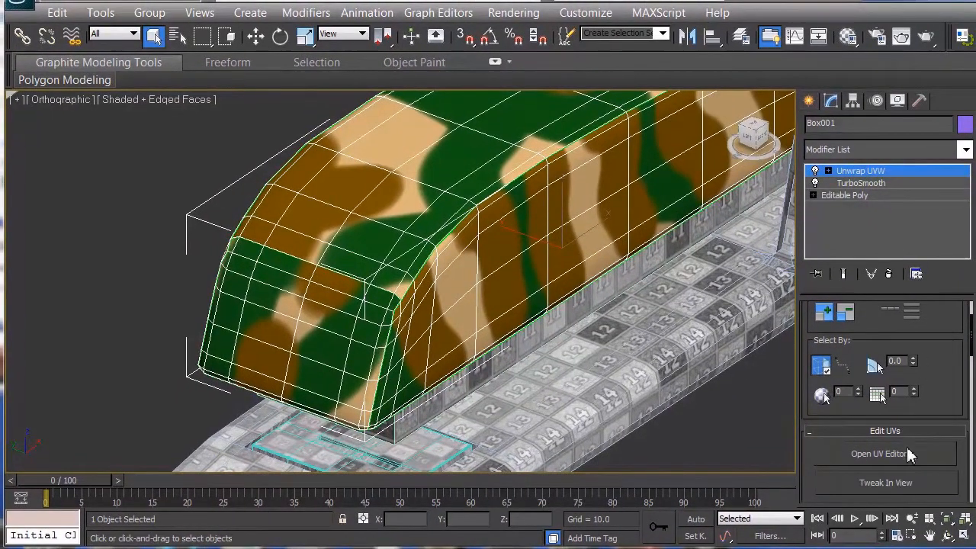
left_click(907, 454)
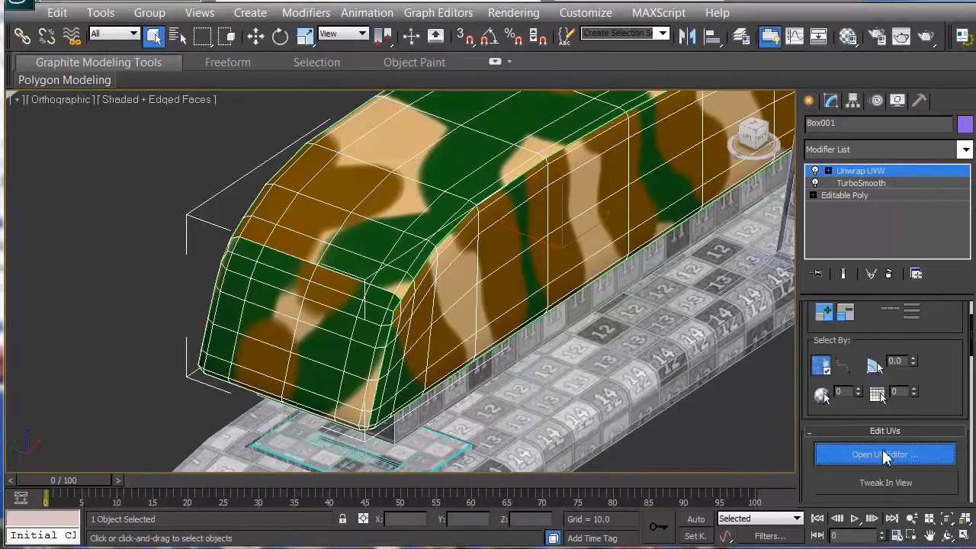
left_click(883, 454)
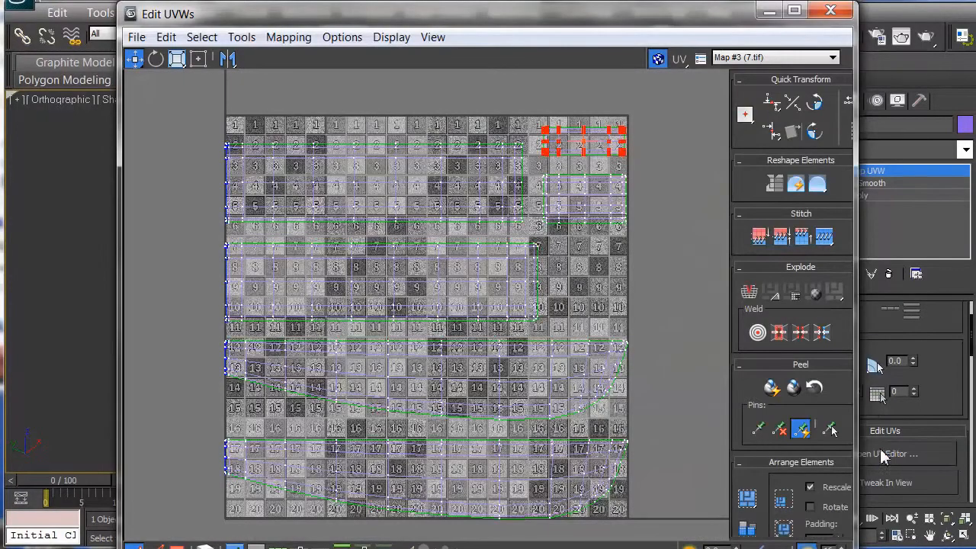
left_click_drag(554, 20, 470, 190)
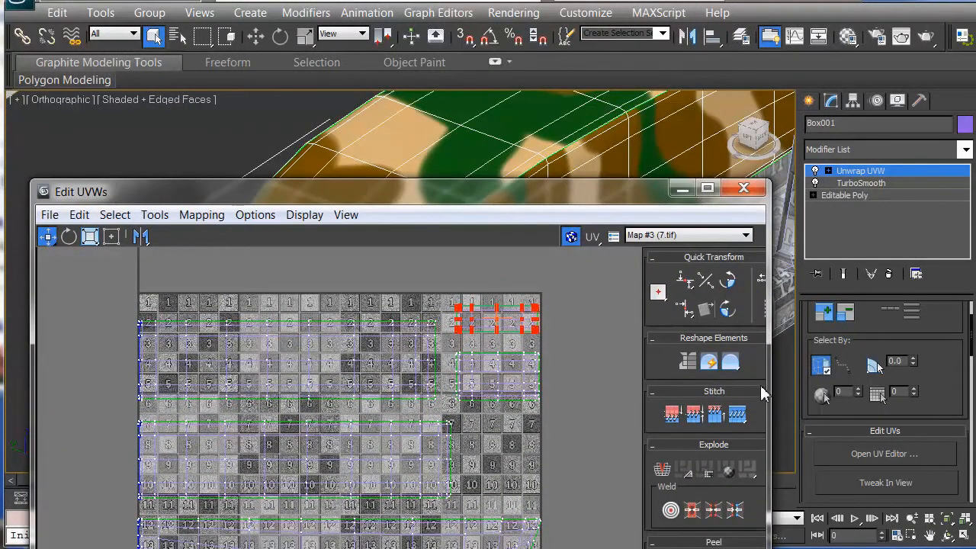
mouse_move(760, 503)
left_mouse_down()
mouse_move(760, 317)
mouse_move(761, 497)
left_mouse_up()
left_click_drag(596, 201, 592, 34)
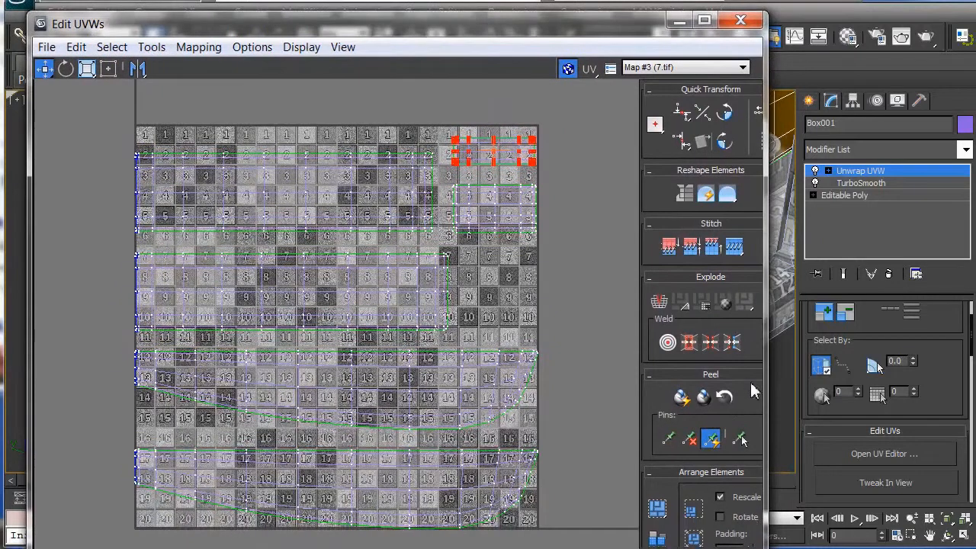
left_click_drag(760, 349, 755, 326)
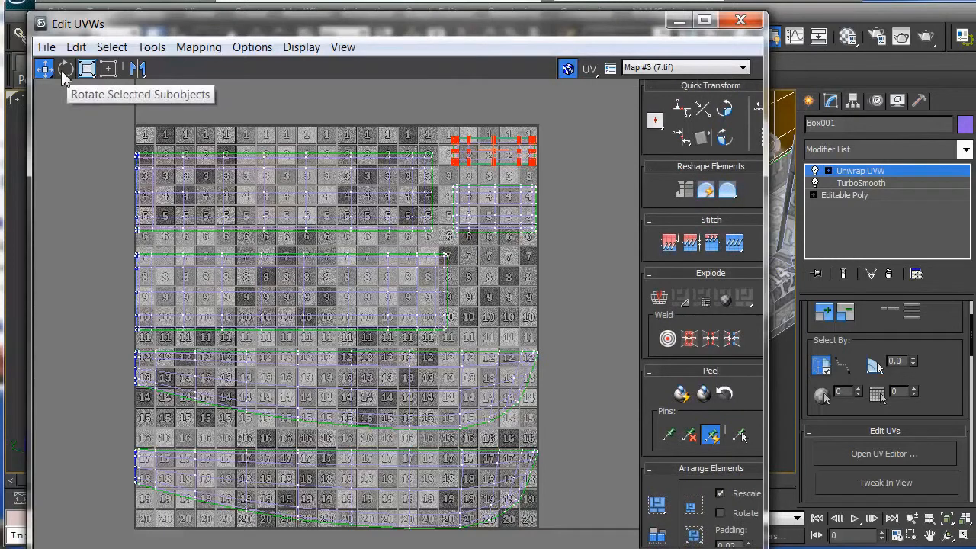
- Switch to edge selection and select all edges of the small upper-right UV shell, moving the editor clear of the model
key("2")
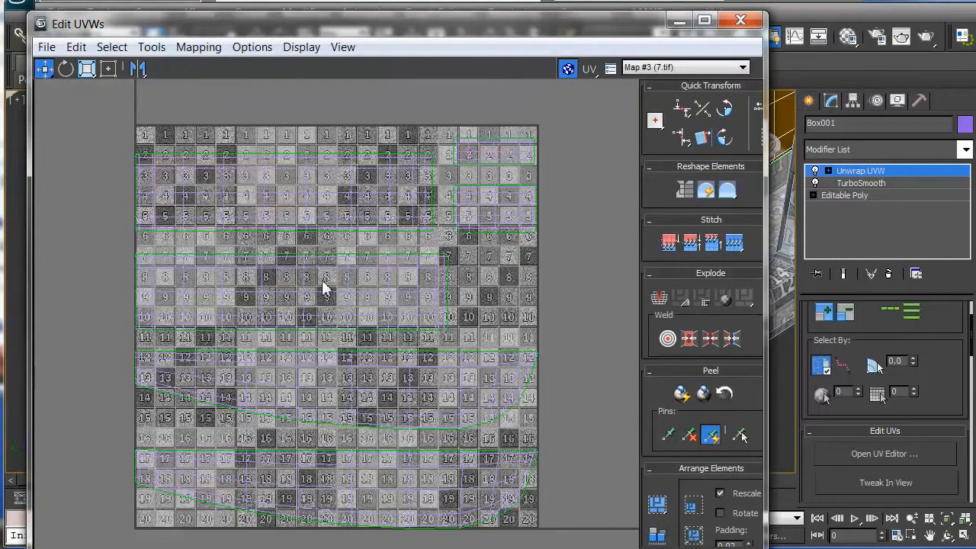
left_click_drag(551, 127, 444, 176)
left_click_drag(468, 33, 410, 457)
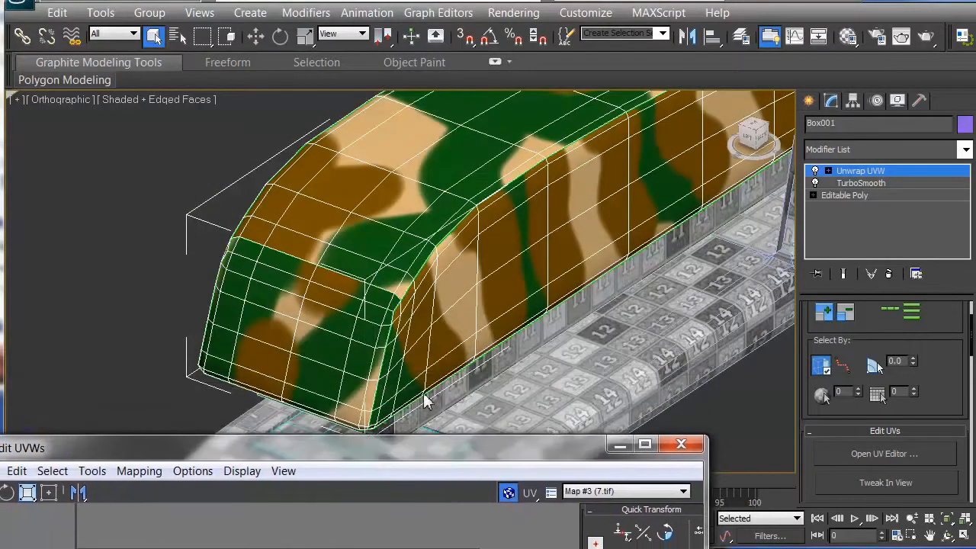
- Examine the rear end of the stapler to locate the selected UV shell on the top cover
left_click(515, 87)
left_click(947, 519)
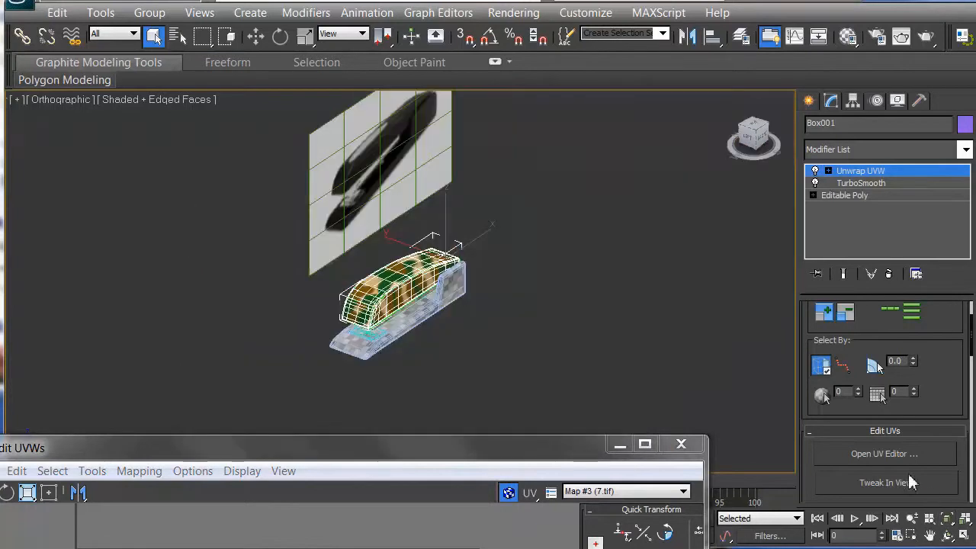
middle_click_drag(452, 300, 280, 260, "alt")
left_click_drag(424, 457, 351, 274)
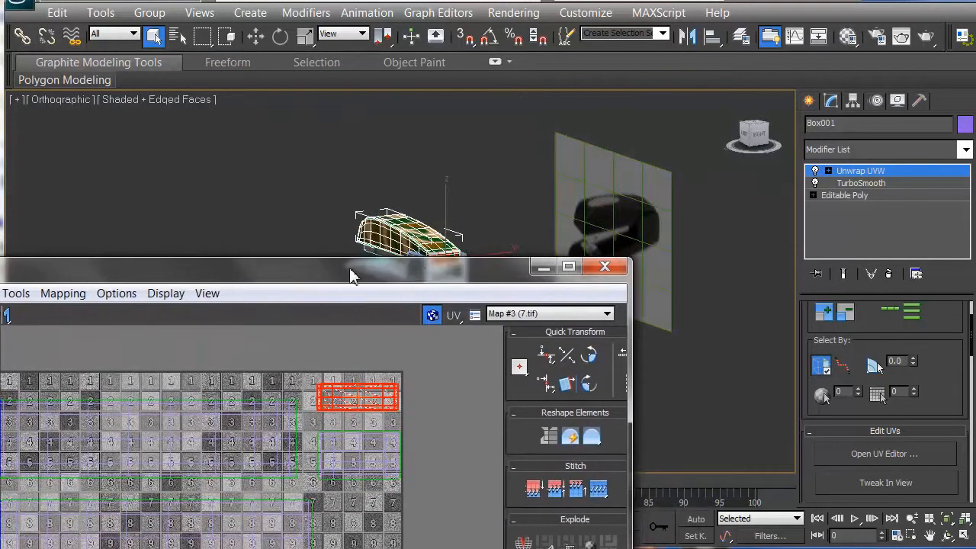
left_click_drag(426, 273, 432, 305)
mouse_move(483, 263)
middle_mouse_down("alt")
mouse_move(516, 239)
mouse_move(495, 261)
mouse_move(477, 261)
middle_mouse_up("alt")
scroll(478, 261, "up", 4)
scroll(477, 262, "down", 2)
scroll(477, 262, "up", 3)
scroll(686, 164, "up", 5)
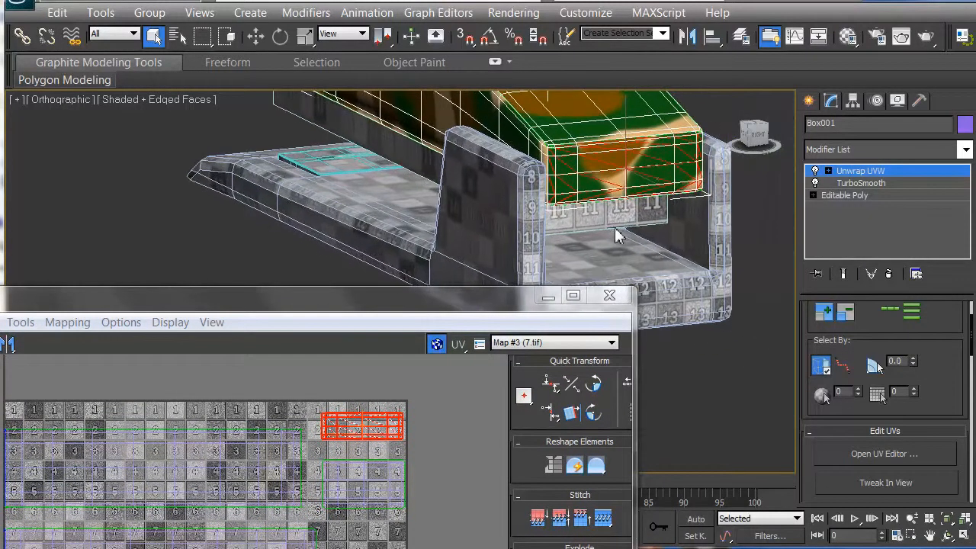
- Select only the lower boundary edges of the small upper-right UV shell to locate them on the model, and bring the full UV layout into view
left_click(753, 250)
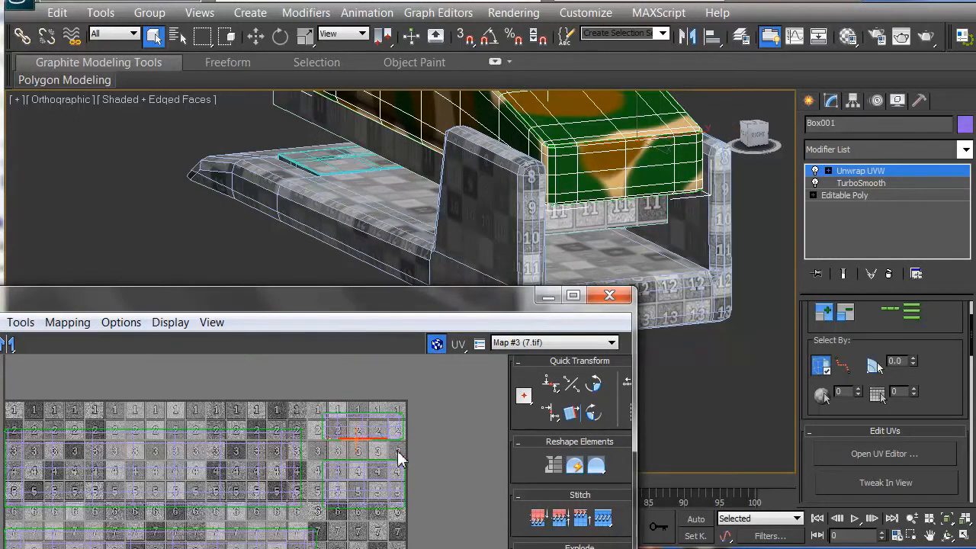
left_click(323, 448)
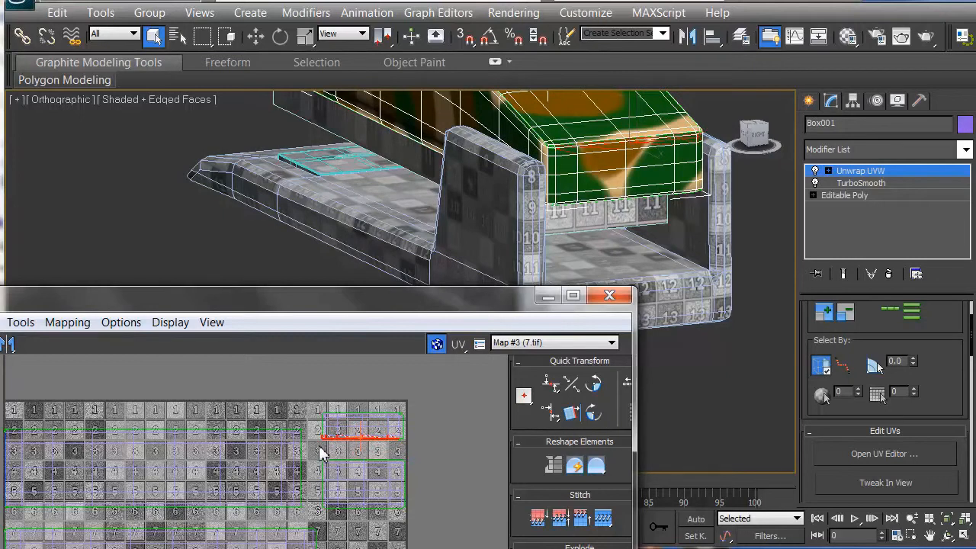
left_click_drag(241, 308, 354, 5)
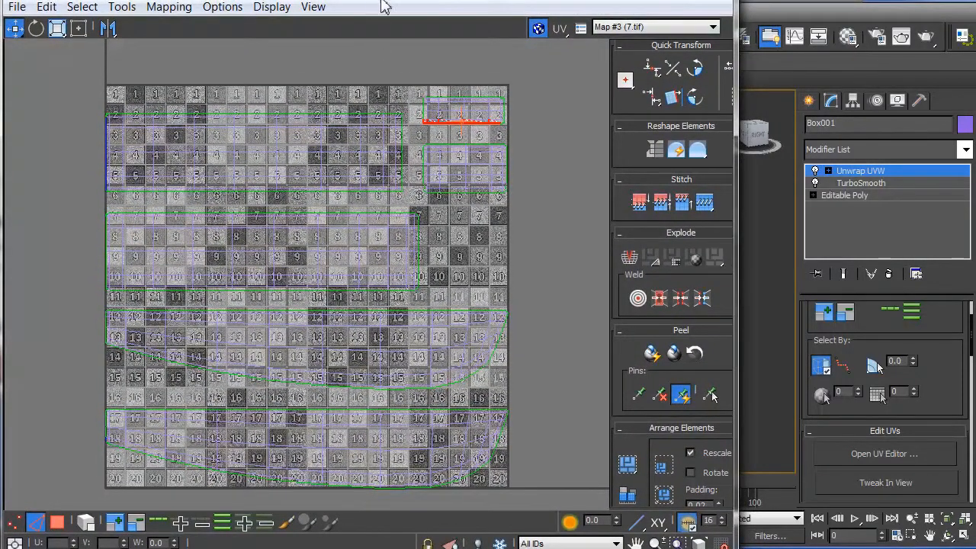
left_click_drag(365, 0, 368, 33)
- Reselect the small shell's lower boundary, extend the selection to all of its edges, and close the UV Editor
left_click(477, 173)
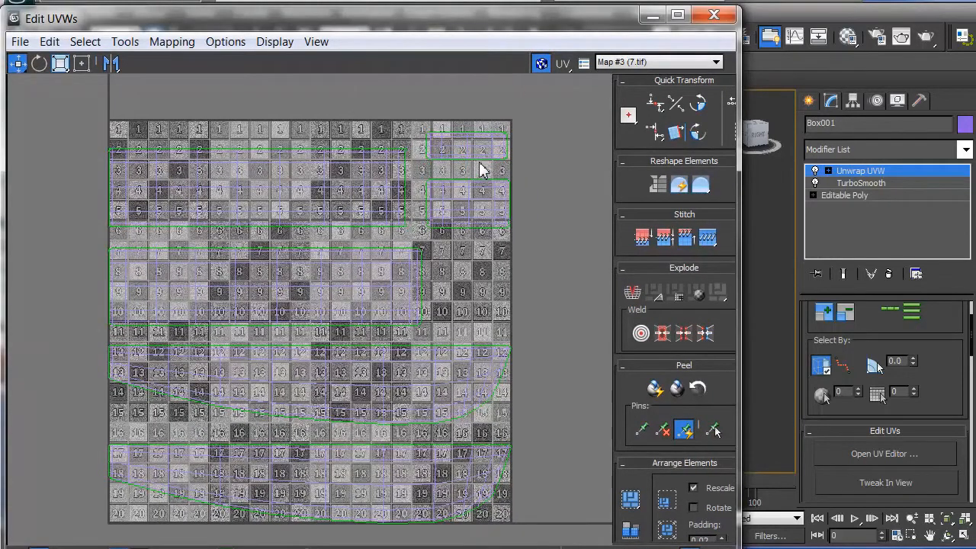
left_click(423, 156)
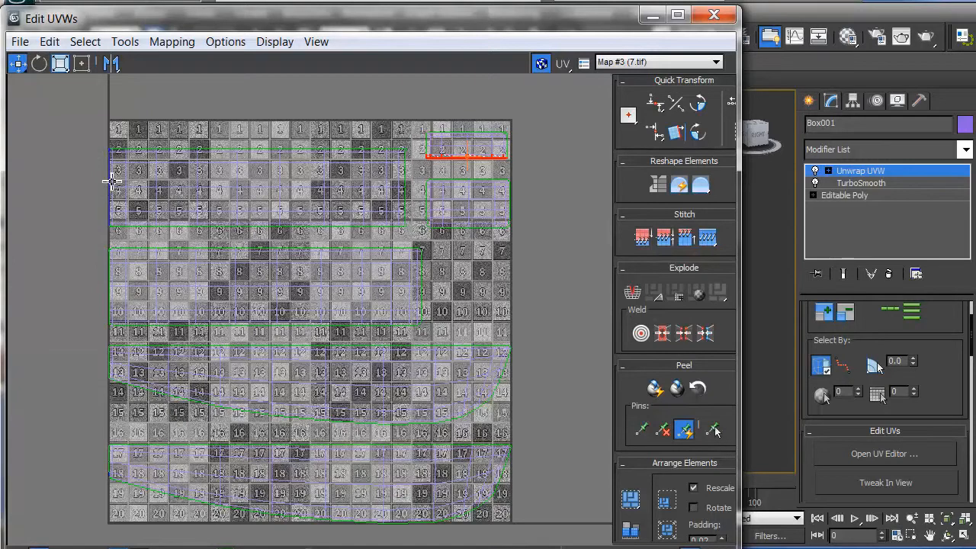
left_click(454, 162)
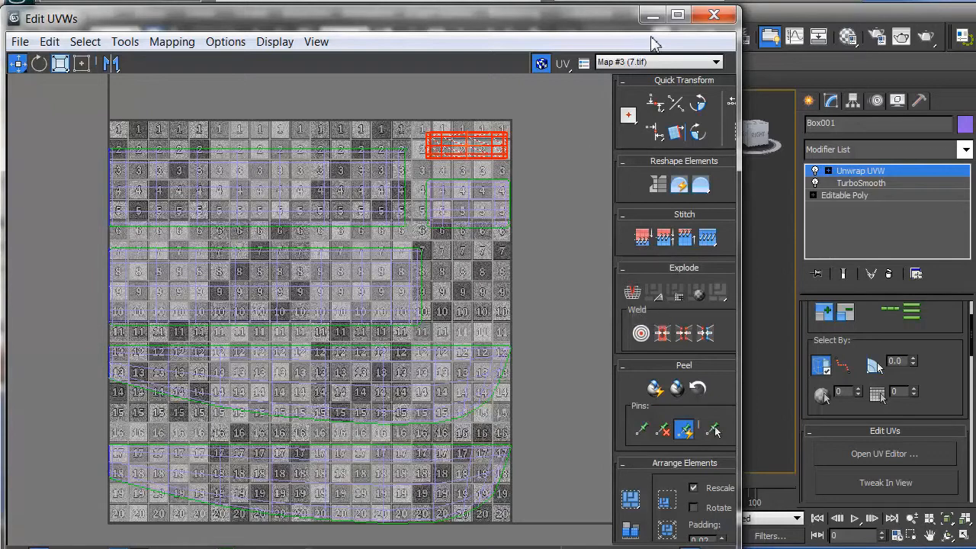
left_click_drag(603, 27, 589, 56)
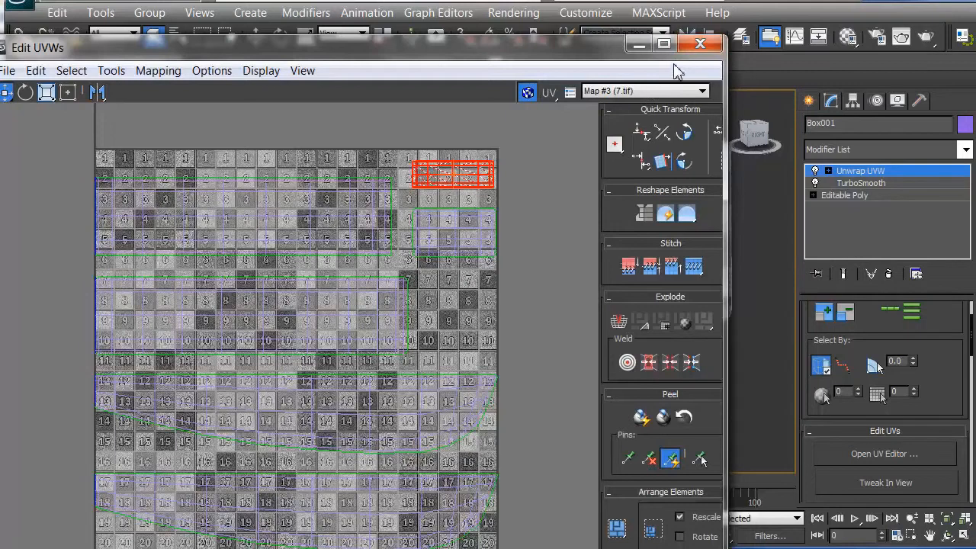
left_click(700, 44)
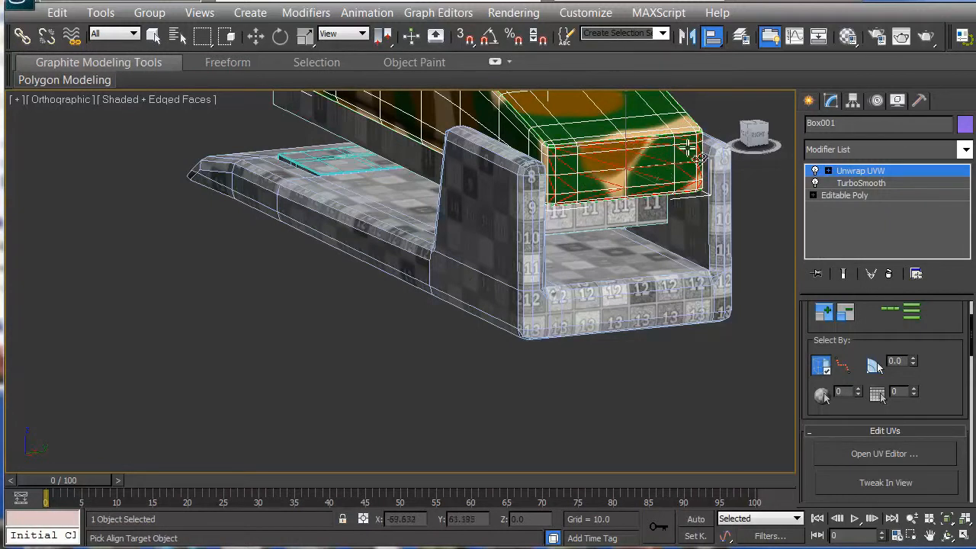
- Examine the camouflage on the top cover from the stapler's front and side, with the whole model in view
middle_click_drag(438, 228, 624, 237, "alt")
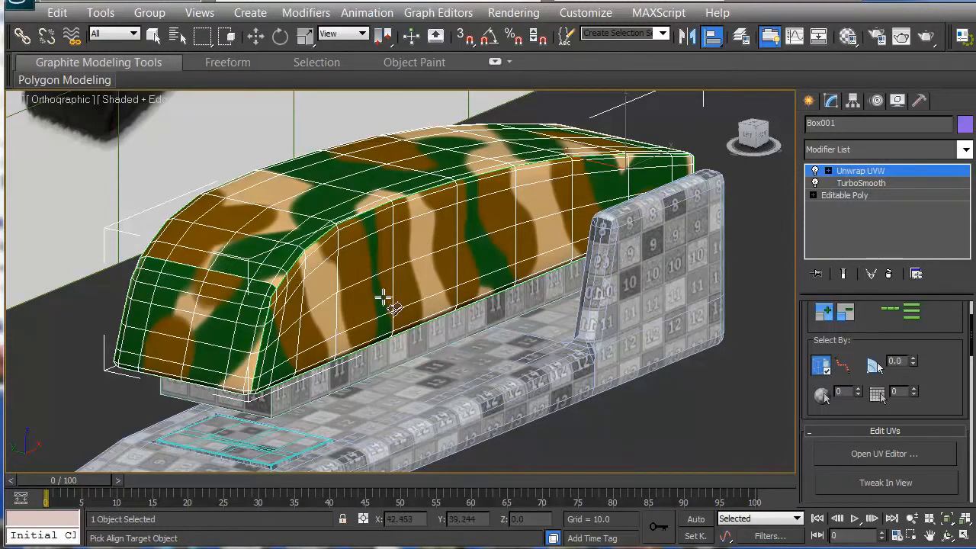
scroll(380, 300, "down", 5)
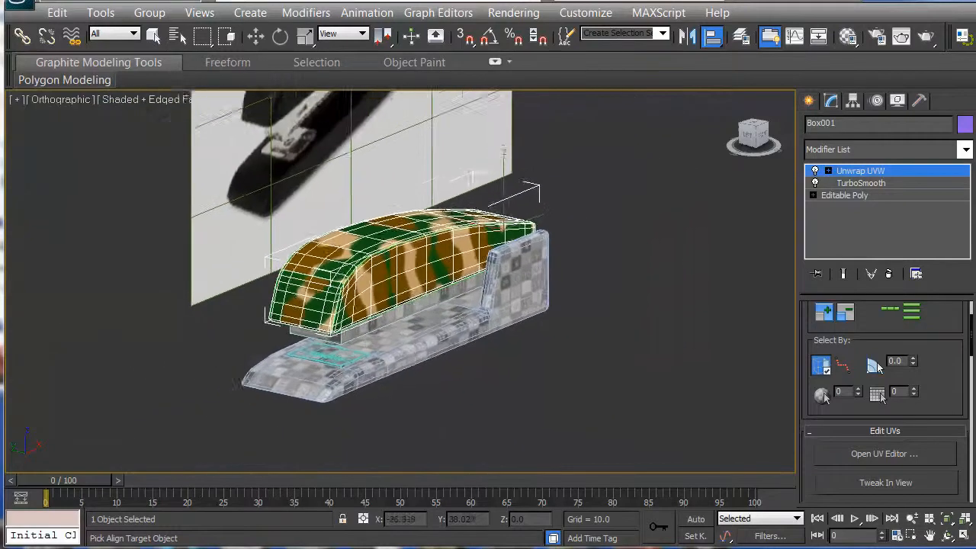
middle_click_drag(245, 355, 220, 361, "alt")
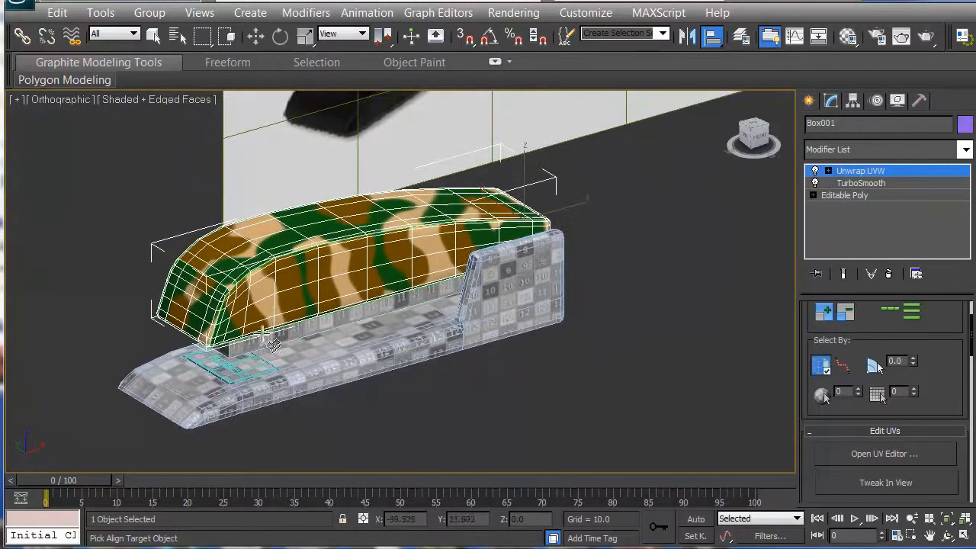